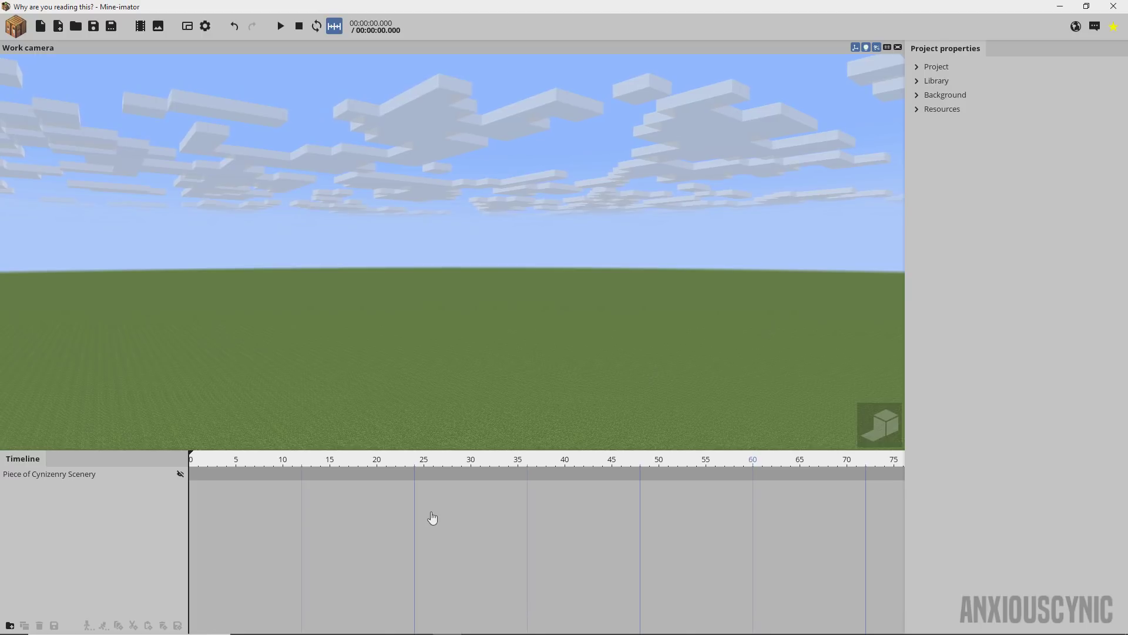
- Toggle the timeline interval markers off and back on, and set the project's tempo to 30
click(334, 26)
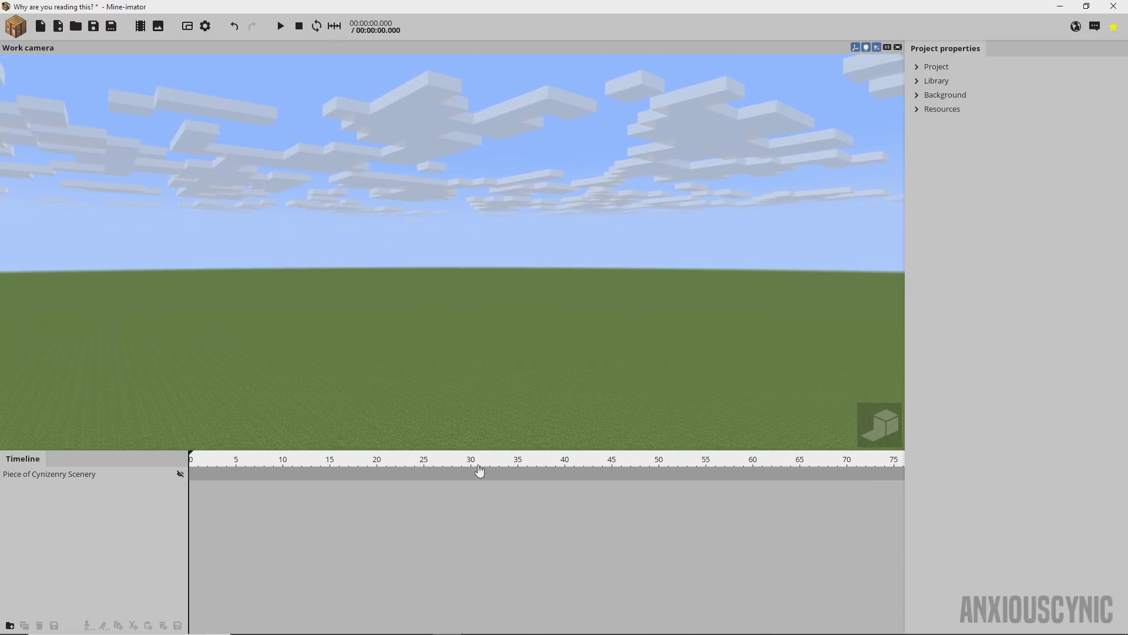
click(335, 26)
click(939, 70)
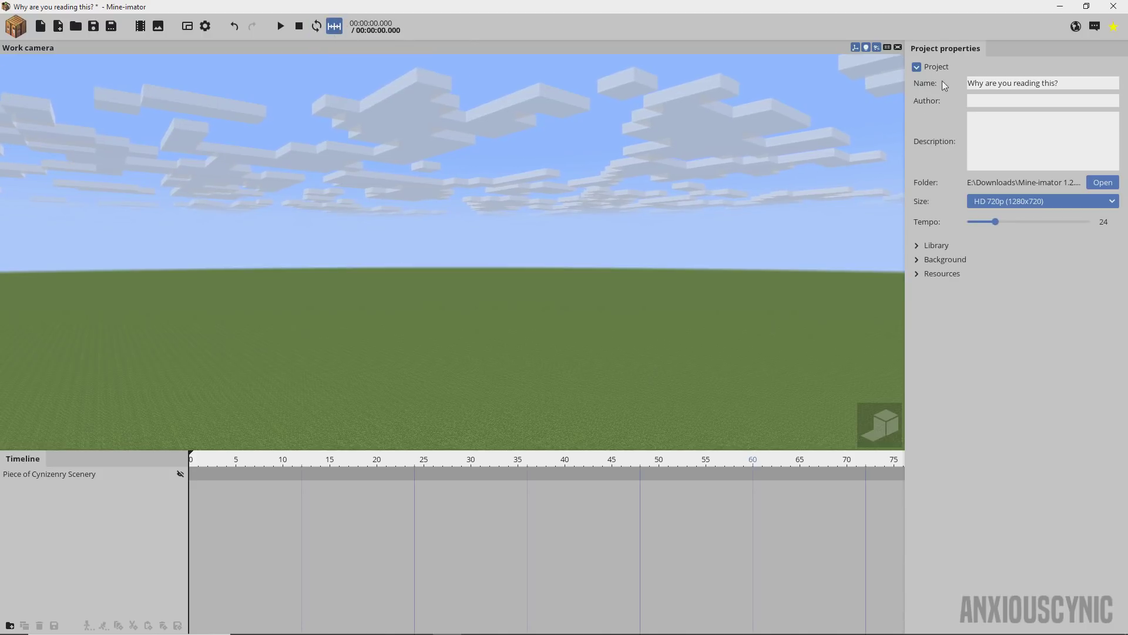
click(1104, 223)
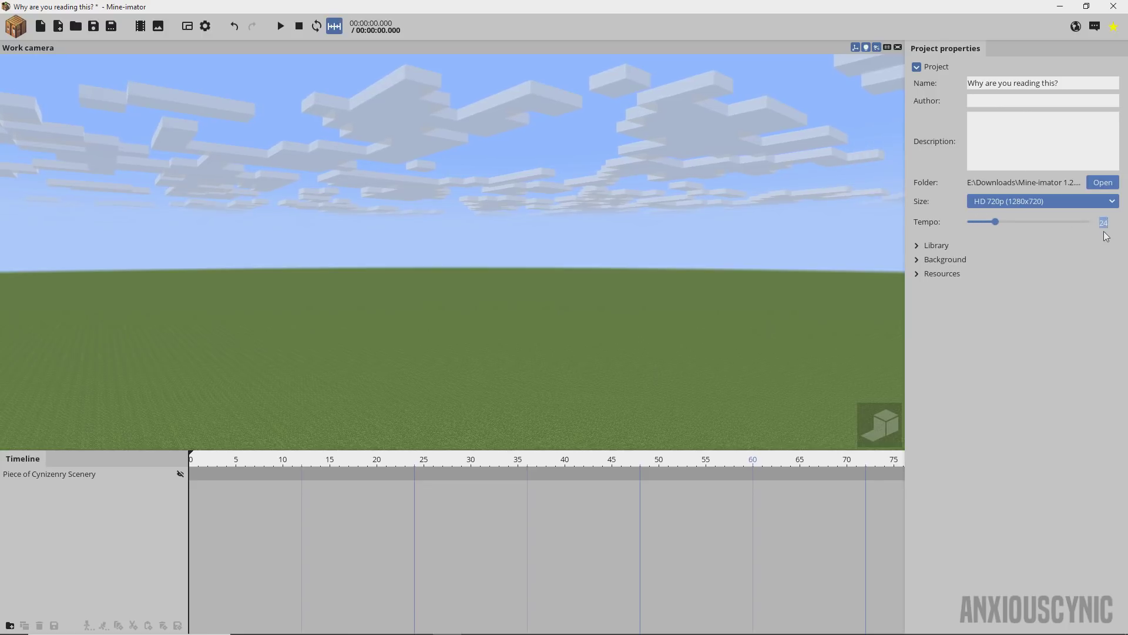
text(30)
key(Return)
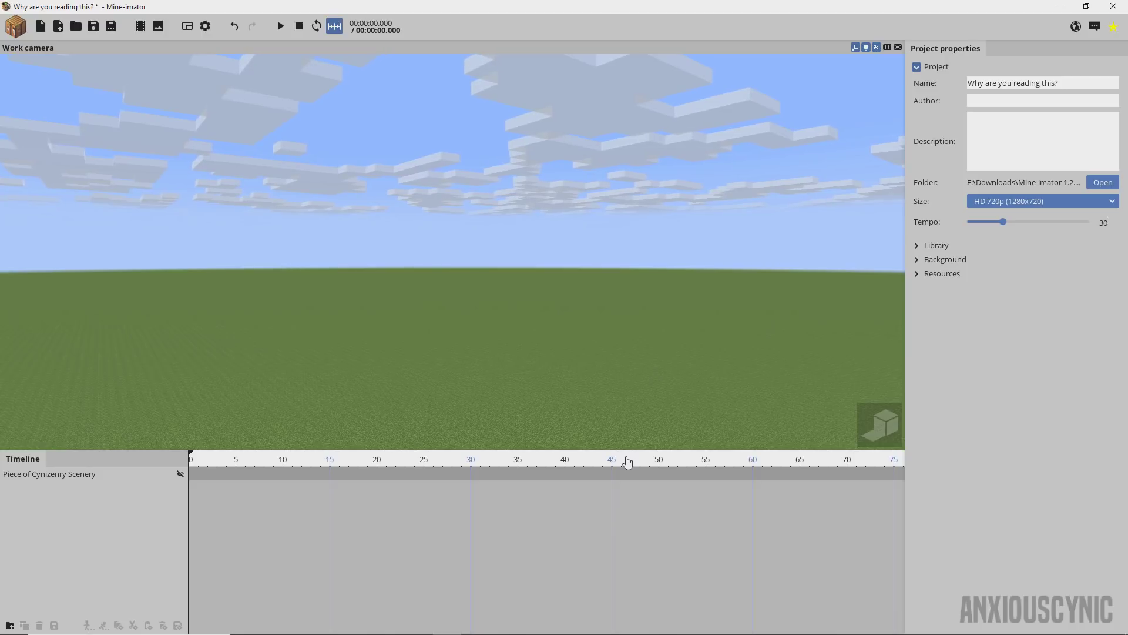
- Browse the available character models, previewing the Turtle and the Dolphin, and leave without creating one
click(39, 26)
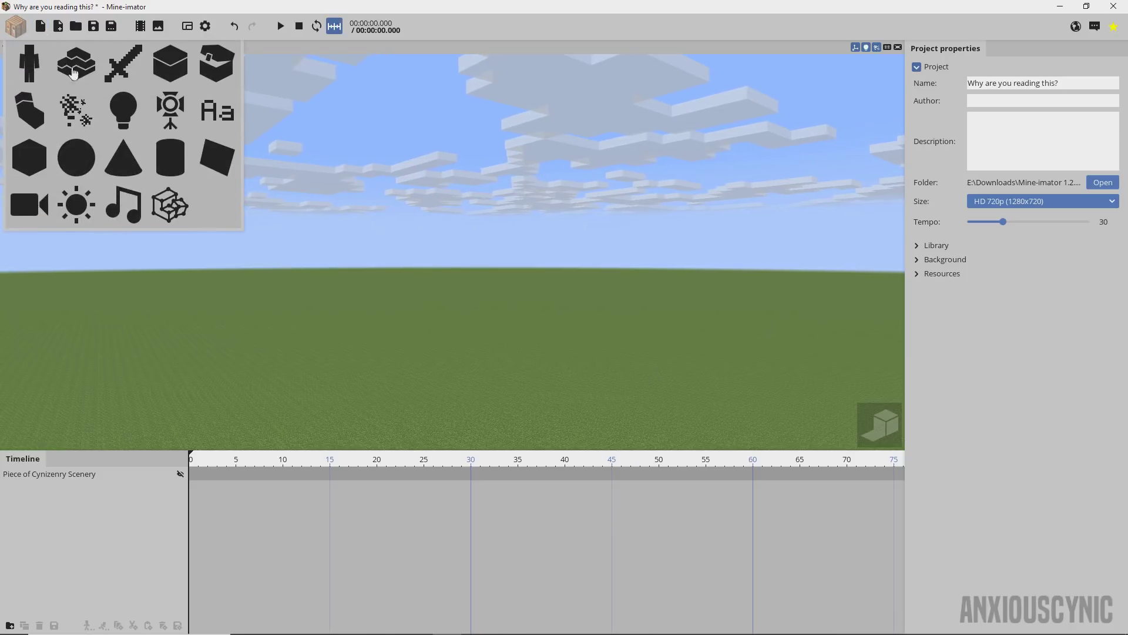
click(30, 65)
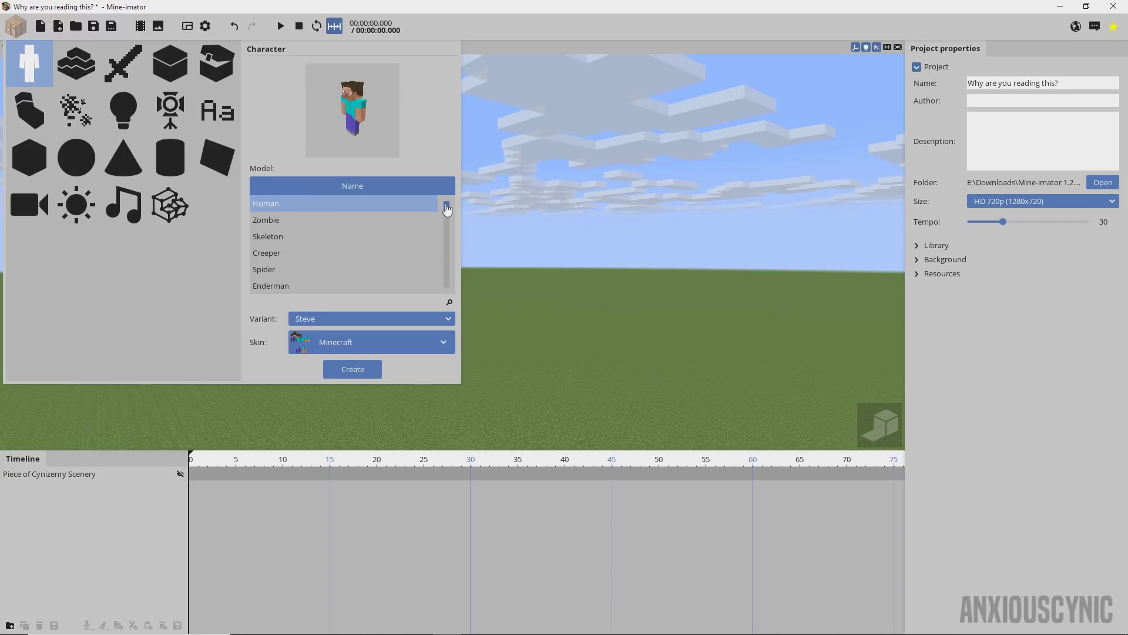
drag(447, 209, 446, 274)
click(276, 269)
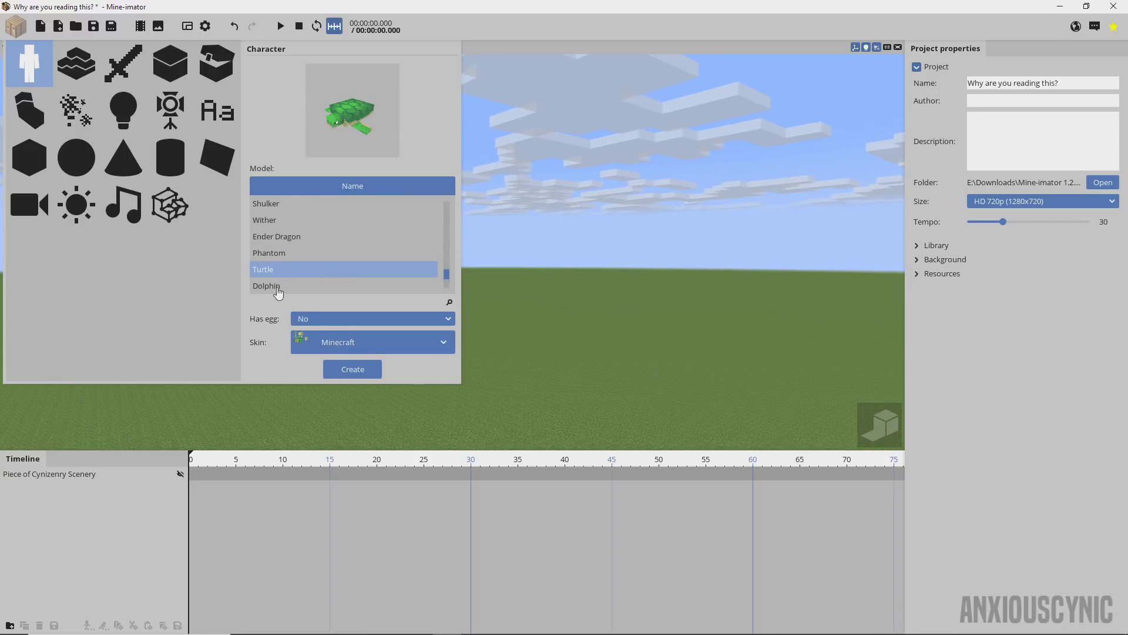
click(278, 288)
scroll(315, 262, up, 1)
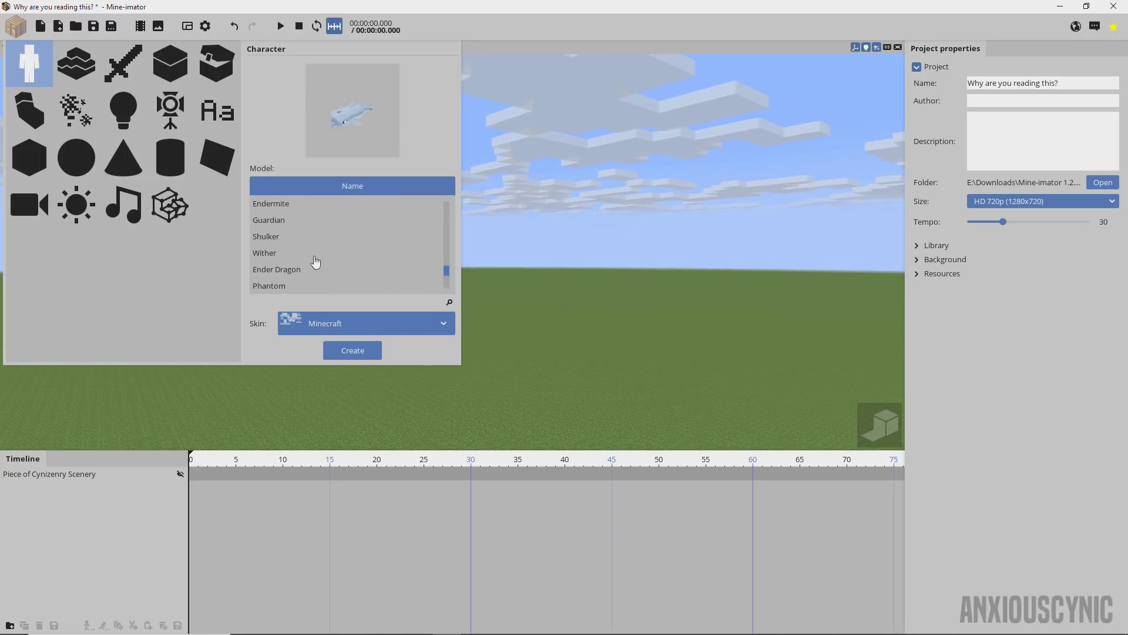
scroll(315, 263, down, 3)
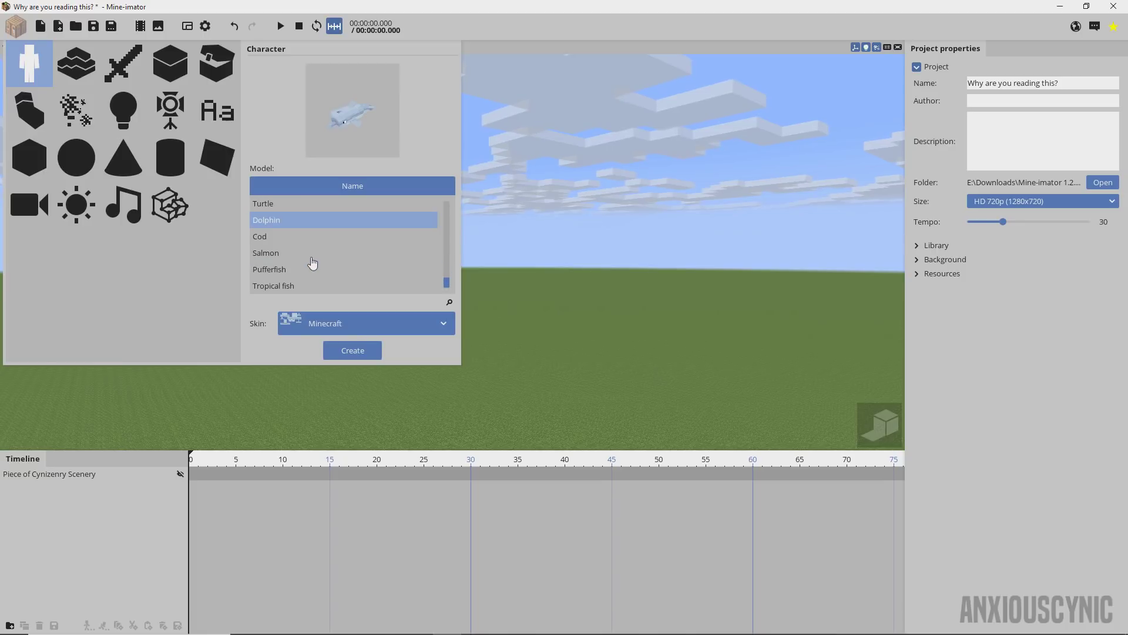
scroll(295, 261, up, 2)
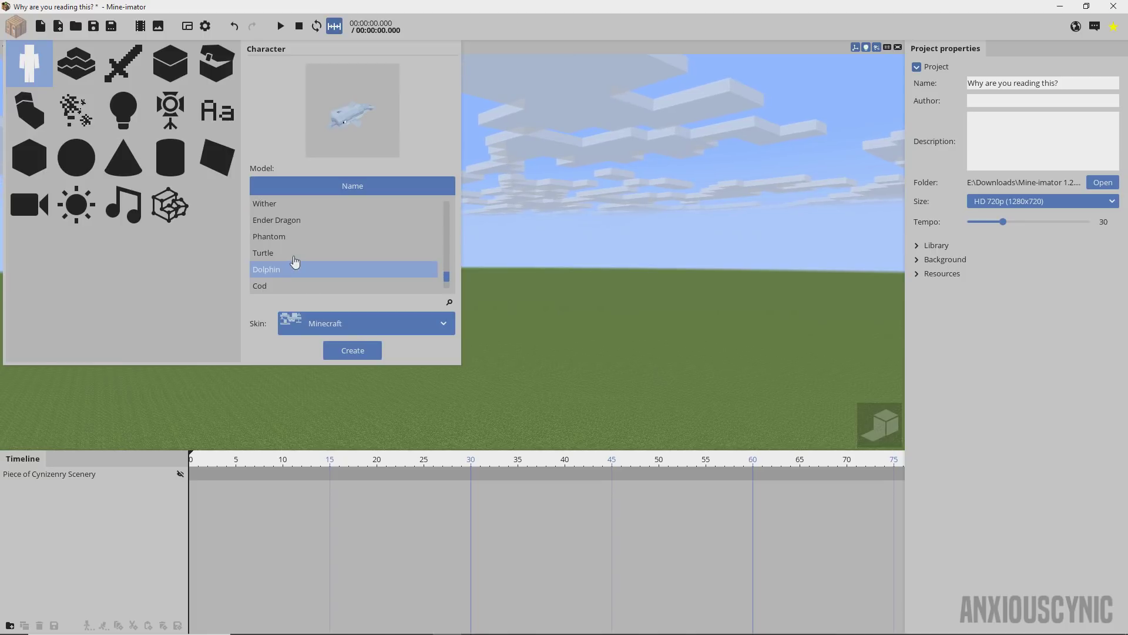
scroll(295, 262, up, 1)
scroll(293, 254, up, 1)
scroll(293, 255, up, 1)
scroll(297, 255, up, 1)
click(615, 263)
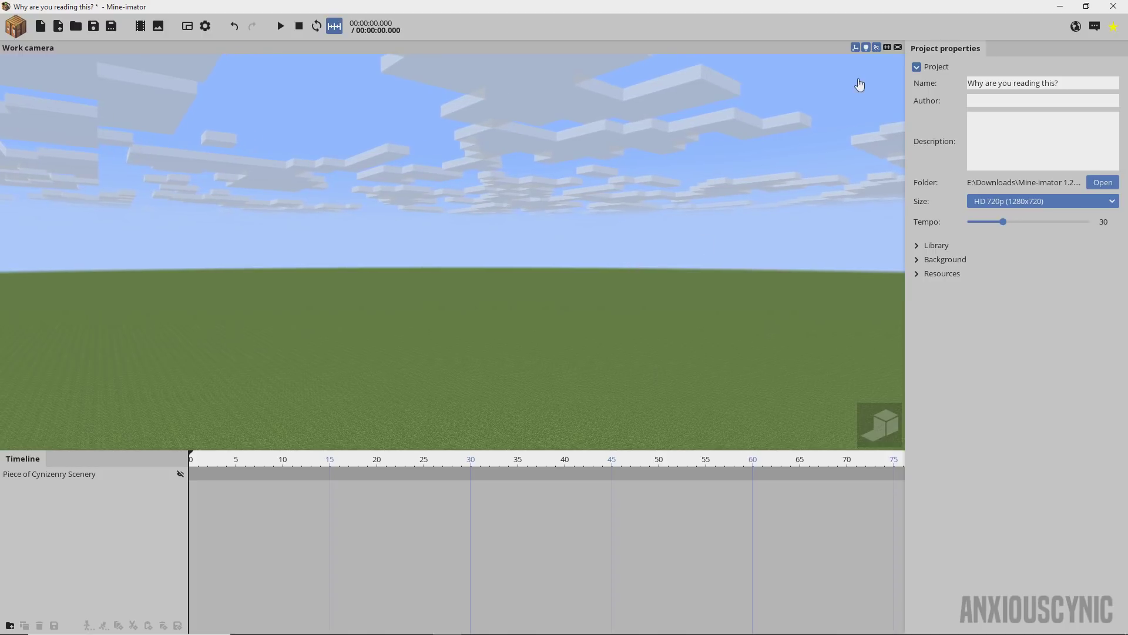
- Switch the work camera to rendered view and set the background's sunlight strength to 100%
click(917, 68)
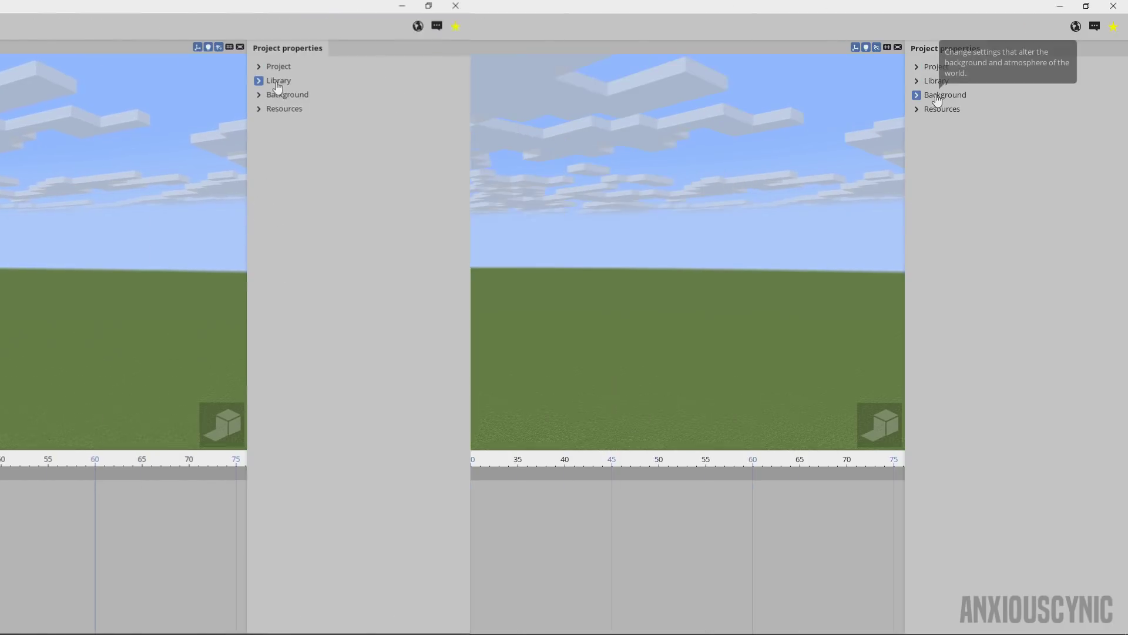
click(963, 97)
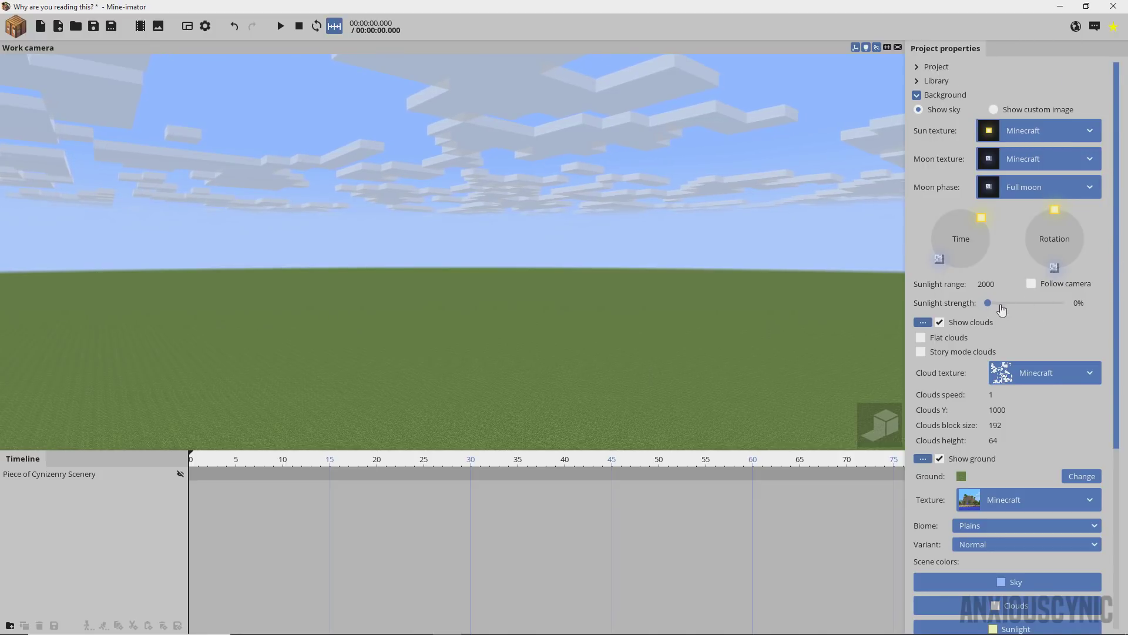
drag(714, 230, 713, 270)
click(882, 423)
drag(724, 318, 724, 352)
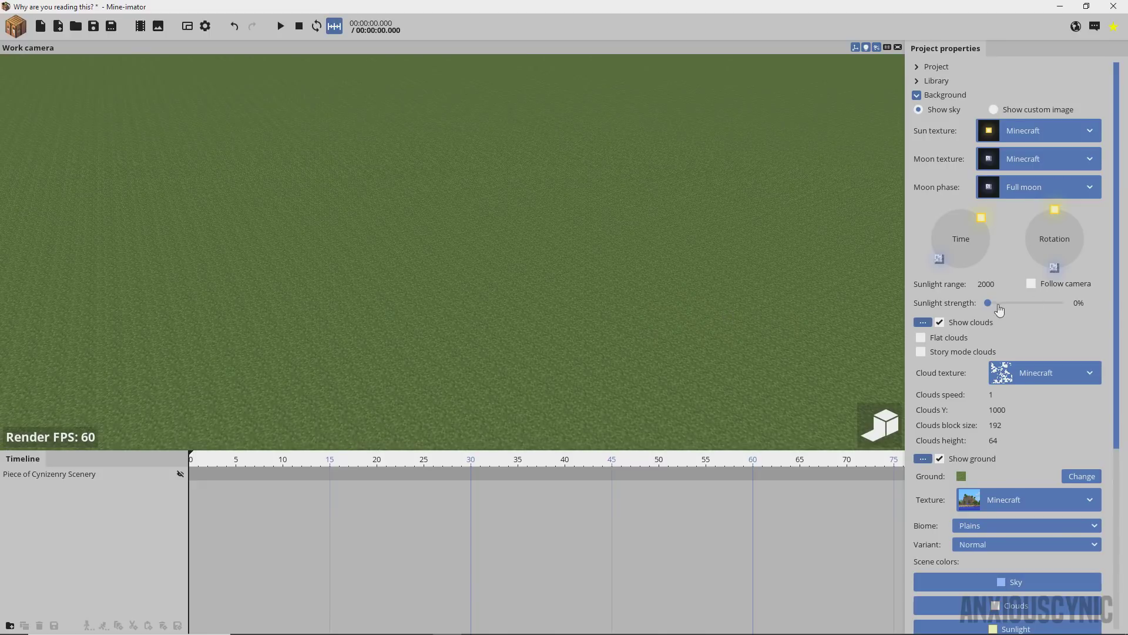
drag(988, 303, 1065, 302)
mouse_move(681, 282)
right_down()
mouse_move(682, 246)
mouse_move(682, 282)
right_up()
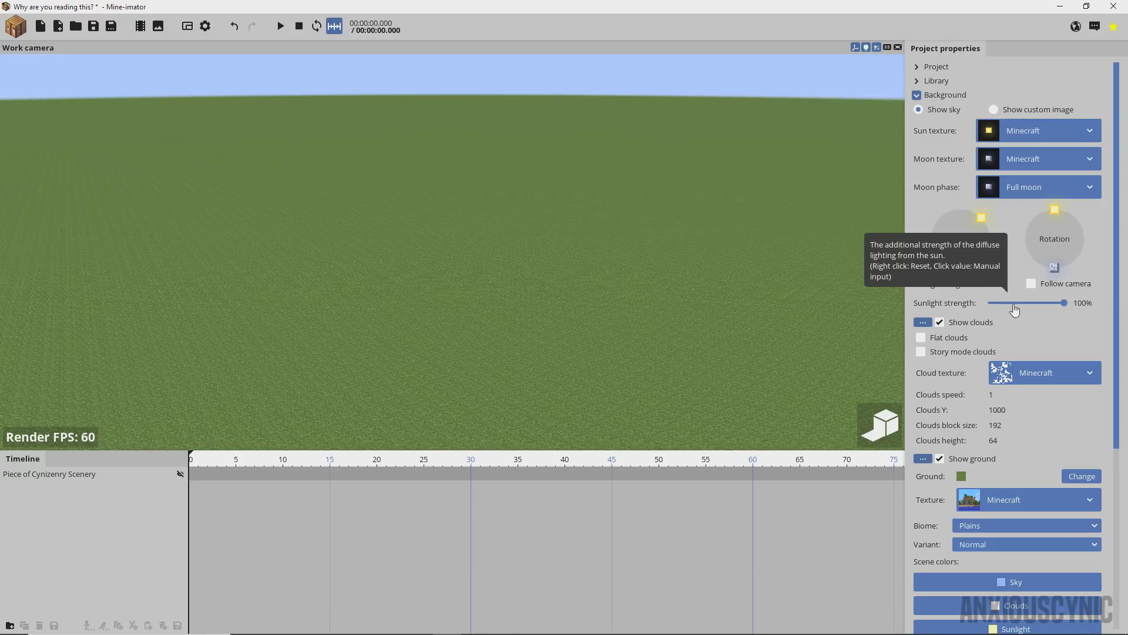
- Enable story mode clouds for the background, comparing the sky with the option on and off
drag(1120, 299, 1122, 375)
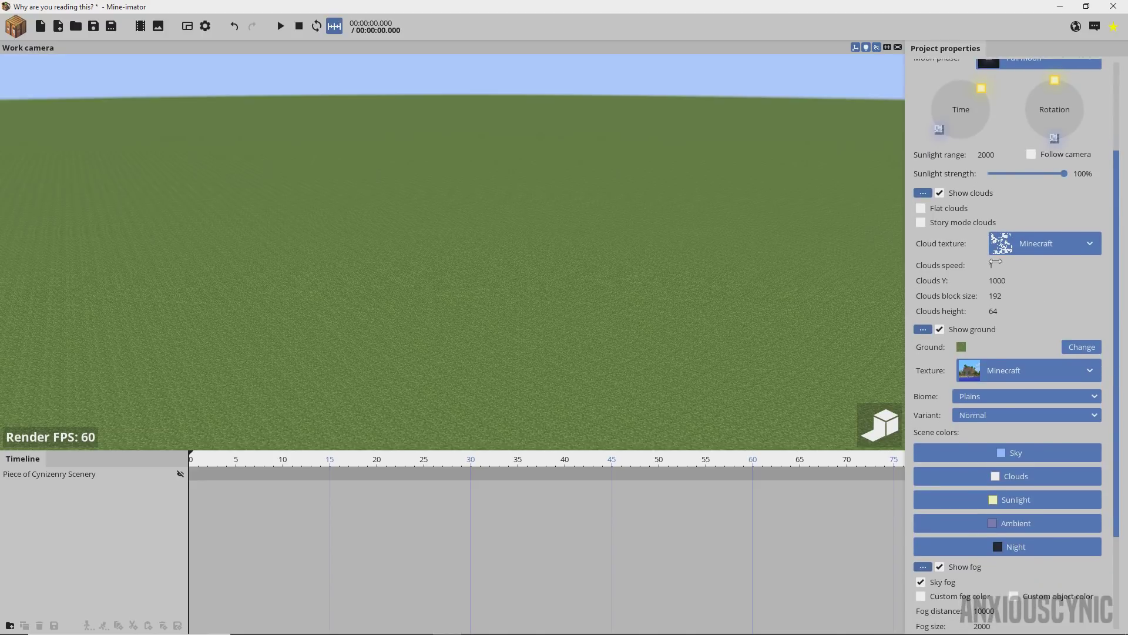
right_drag(852, 244, 852, 176)
right_drag(799, 322, 794, 289)
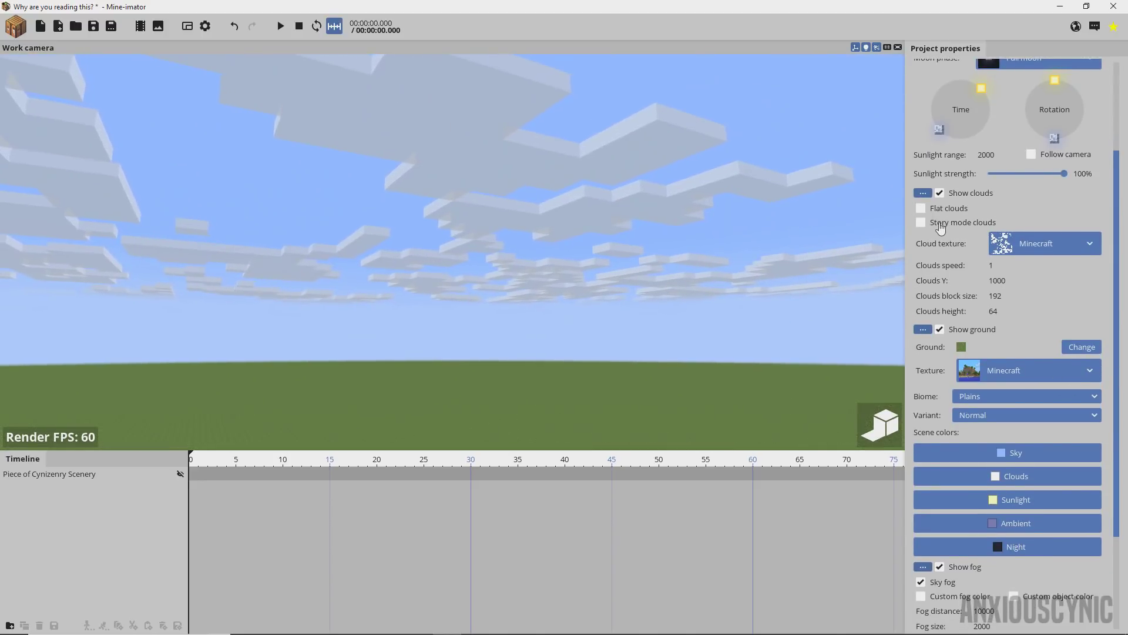
click(940, 223)
right_drag(673, 274, 674, 205)
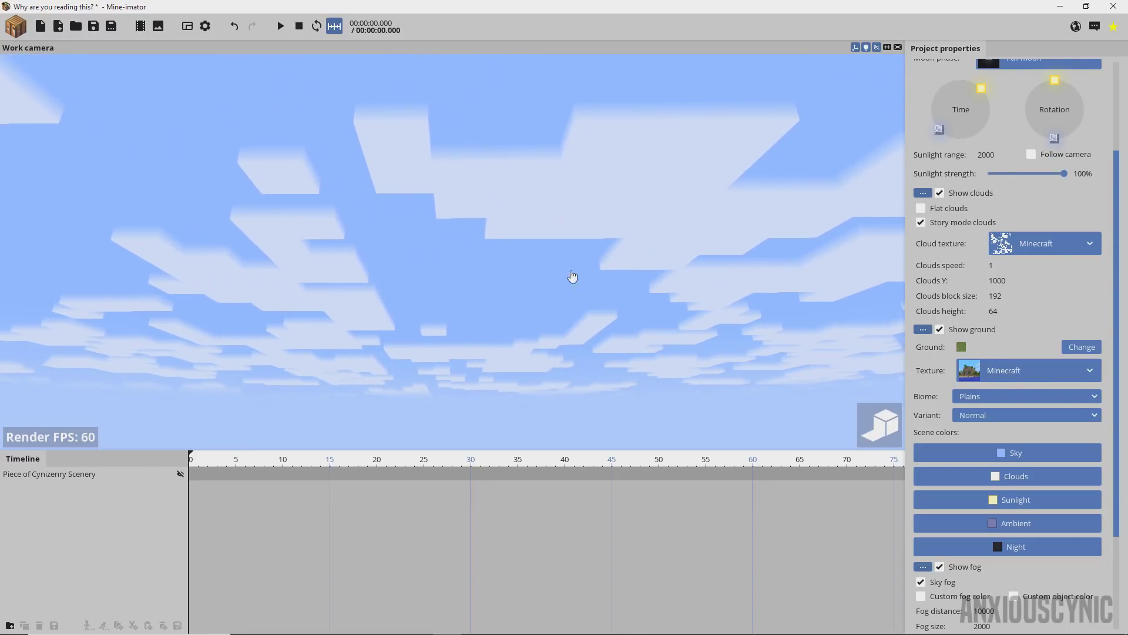
right_drag(634, 262, 636, 373)
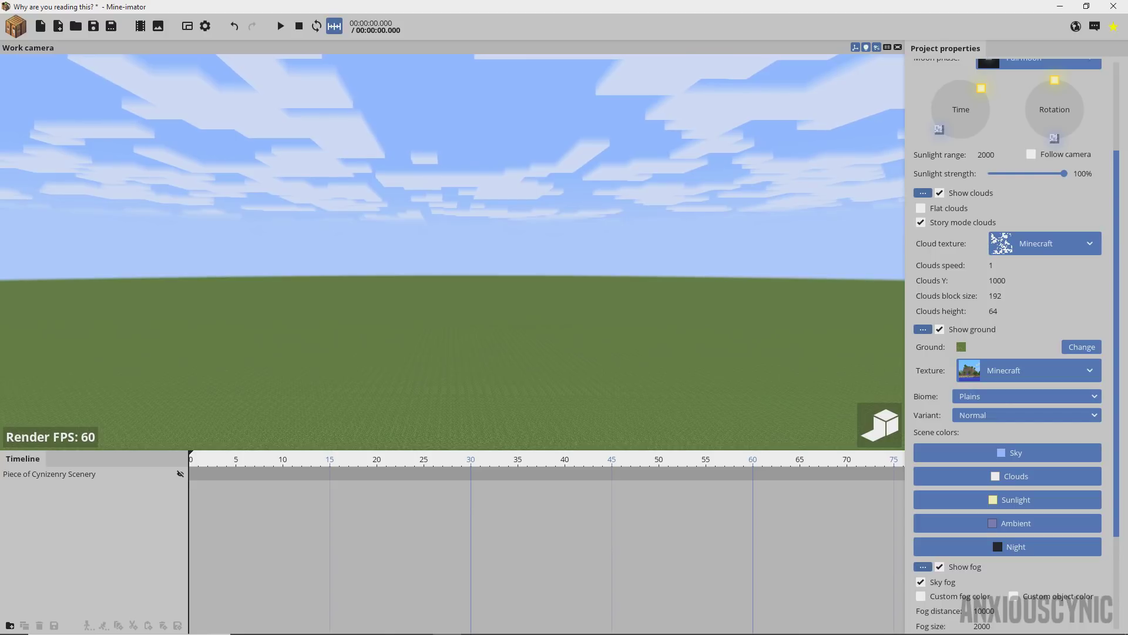
click(944, 228)
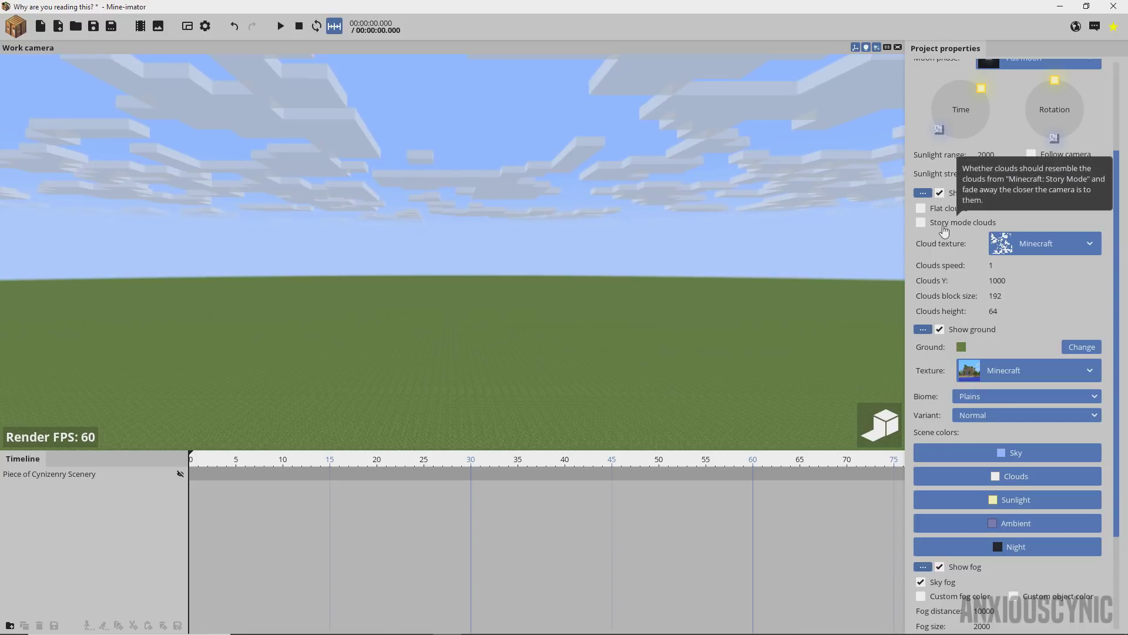
click(944, 229)
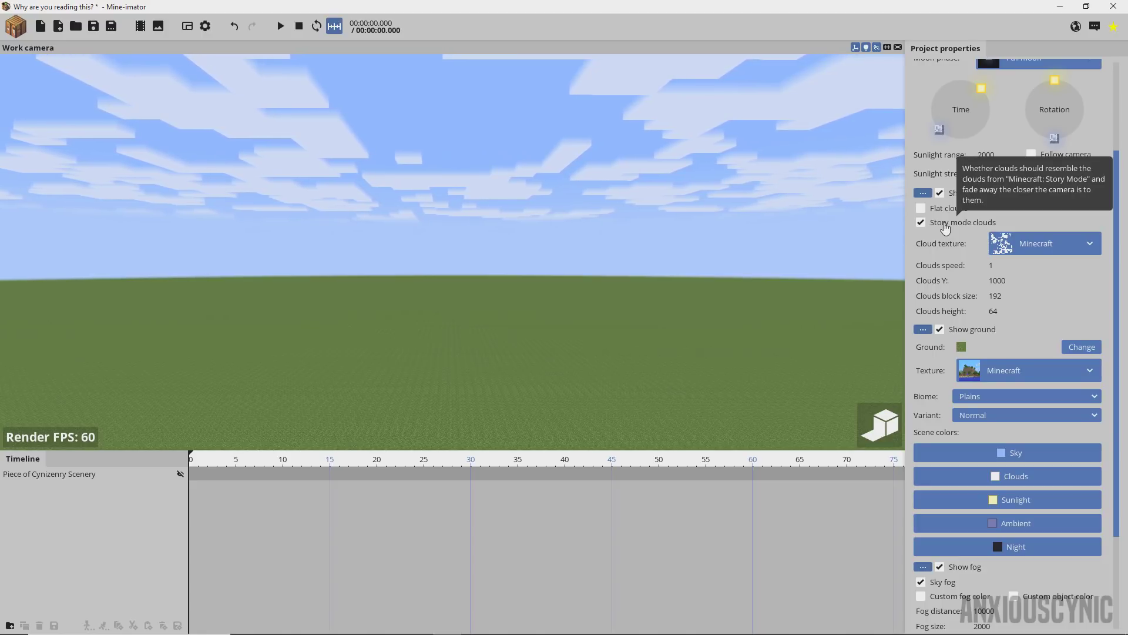
- Set the scene's sunlight color to the pale, nearly white yellow FEFFEA
scroll(944, 228, down, 3)
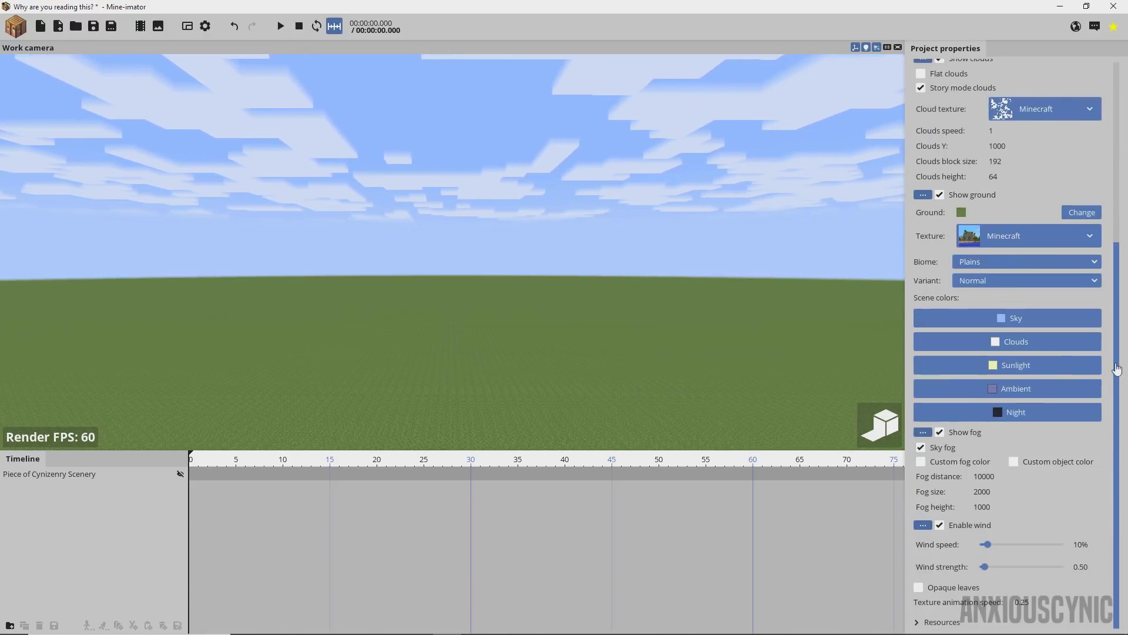
click(1003, 392)
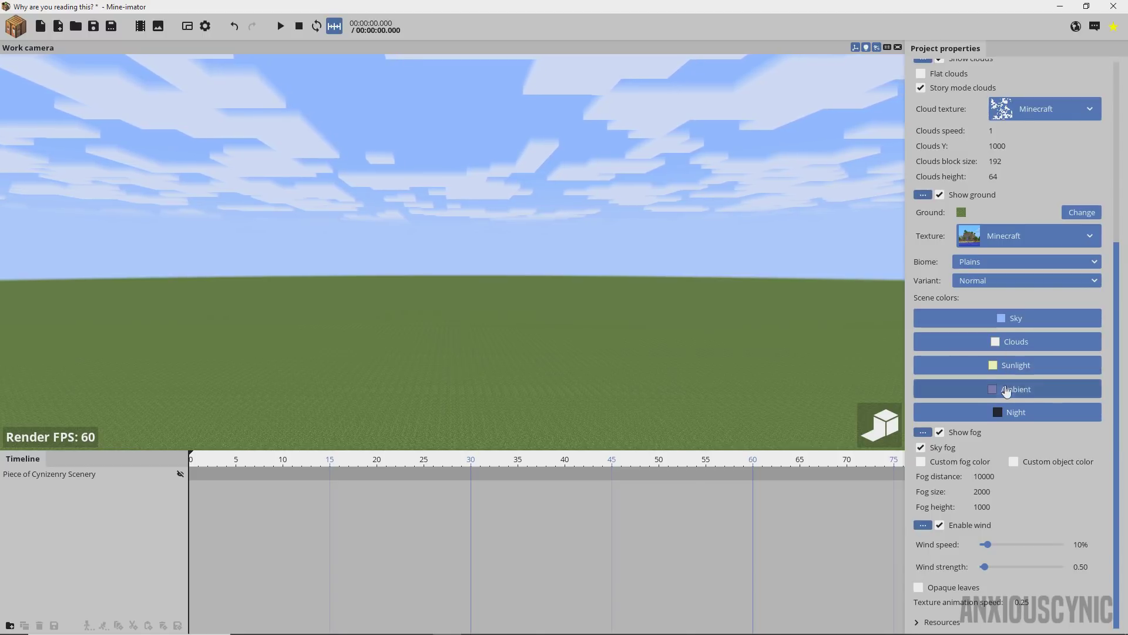
click(565, 396)
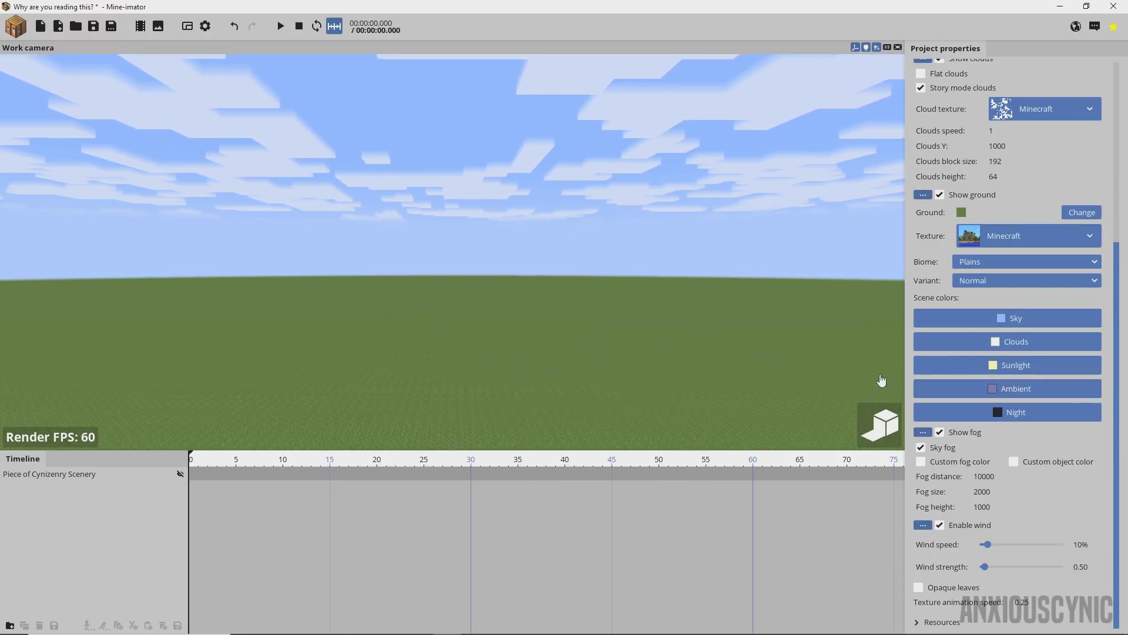
click(964, 365)
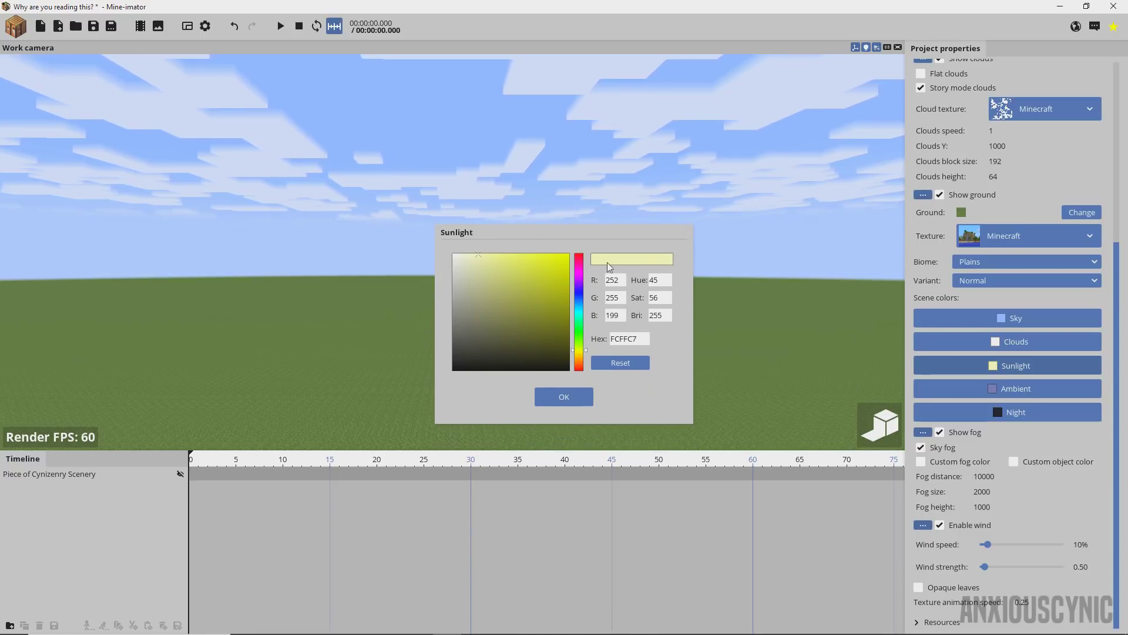
click(469, 255)
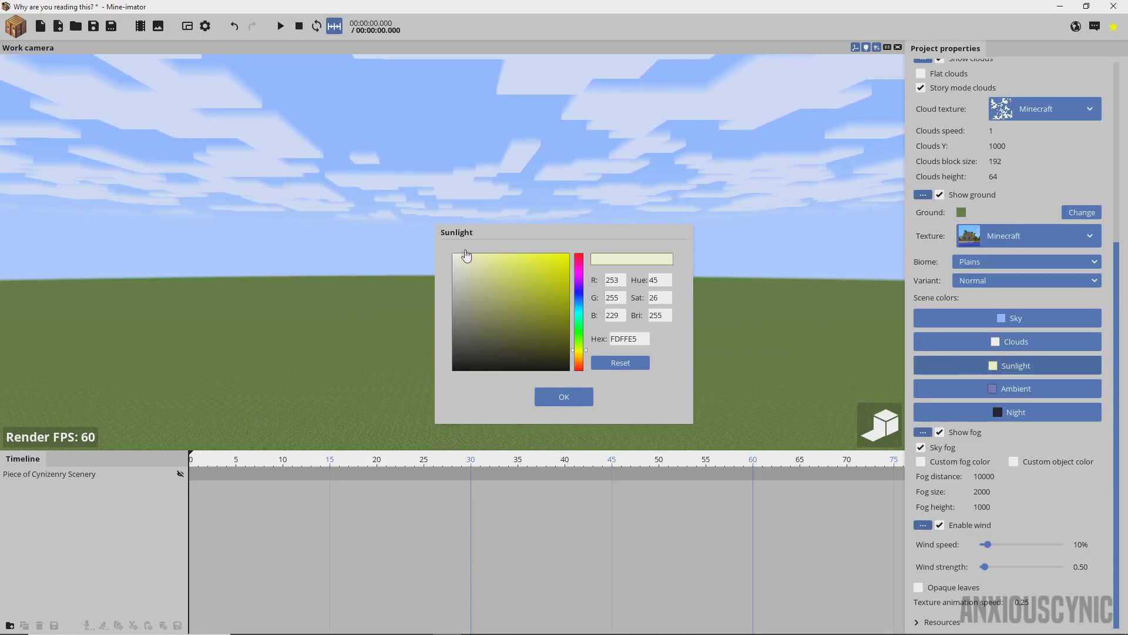
click(465, 254)
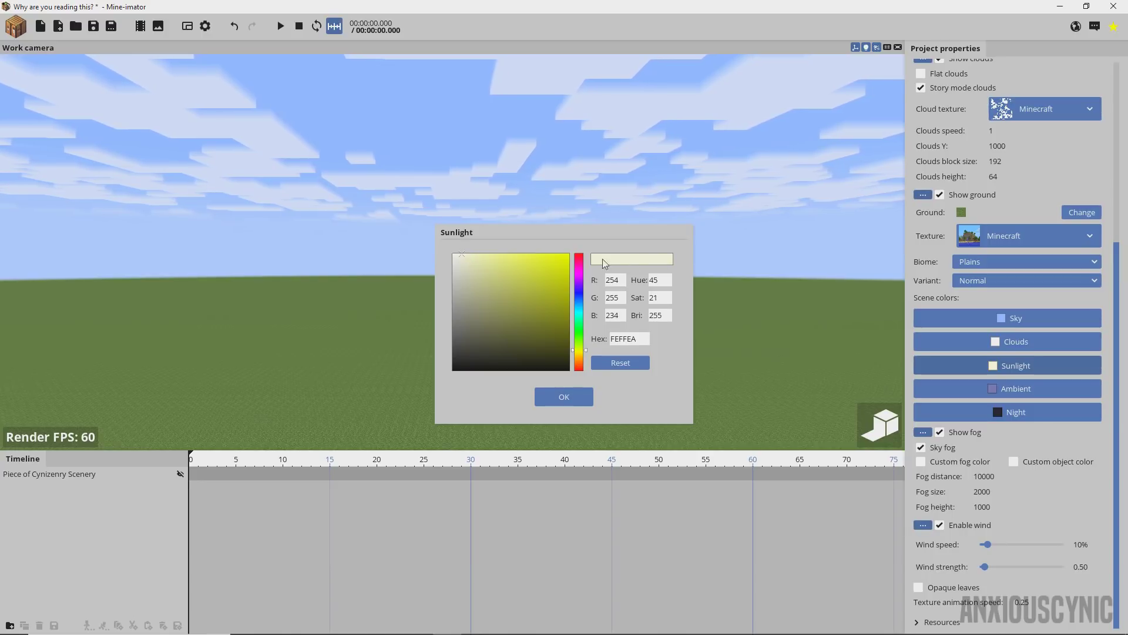
click(571, 393)
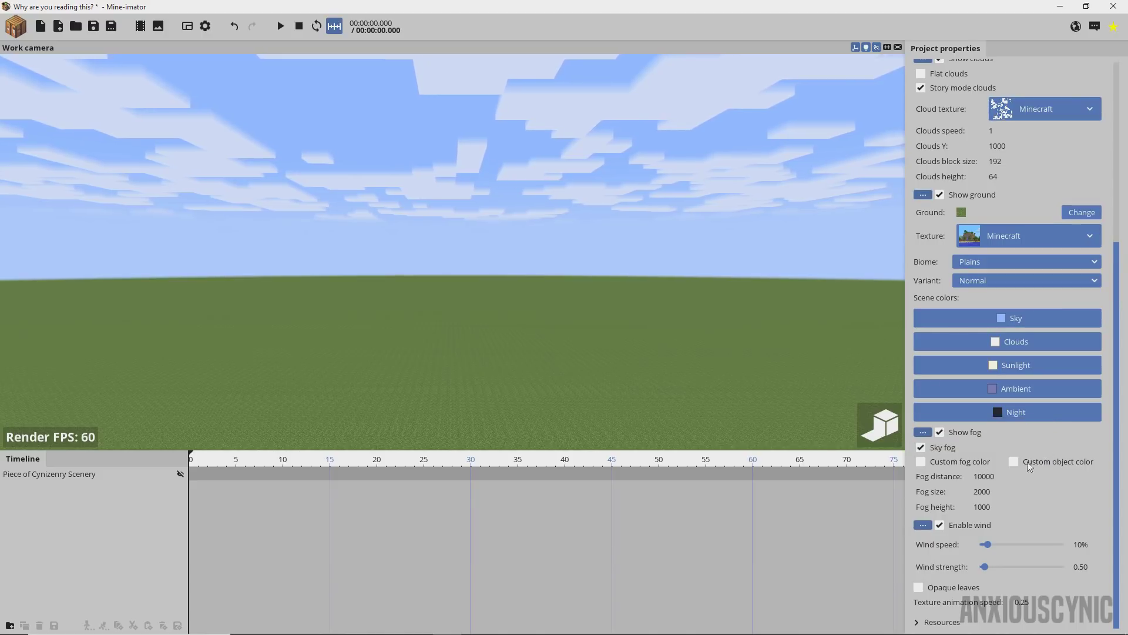
- Enable the custom fog color and custom object color, and set the fog color to pink FF91D4
click(922, 464)
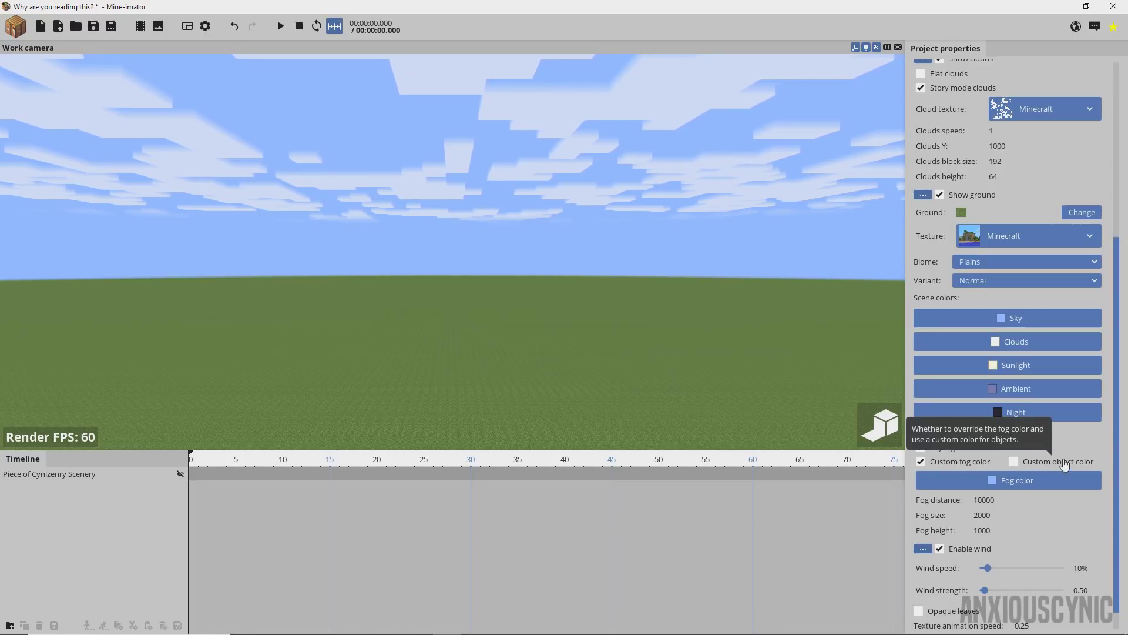
click(1065, 464)
click(1001, 481)
click(578, 266)
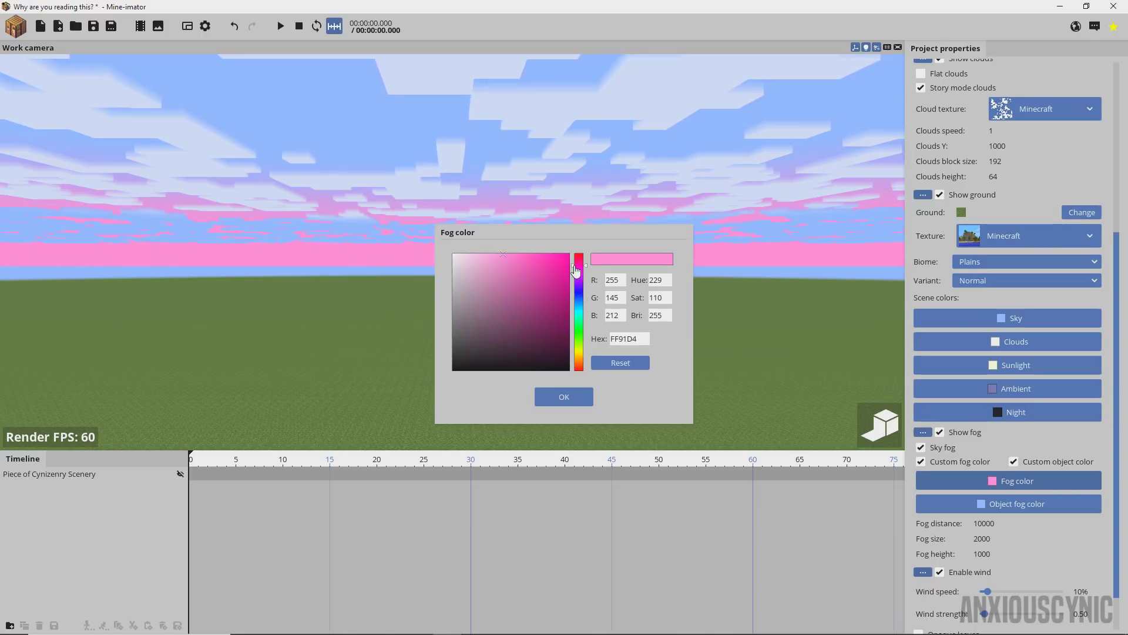
click(557, 390)
- Set the object fog color to a light green
click(1010, 504)
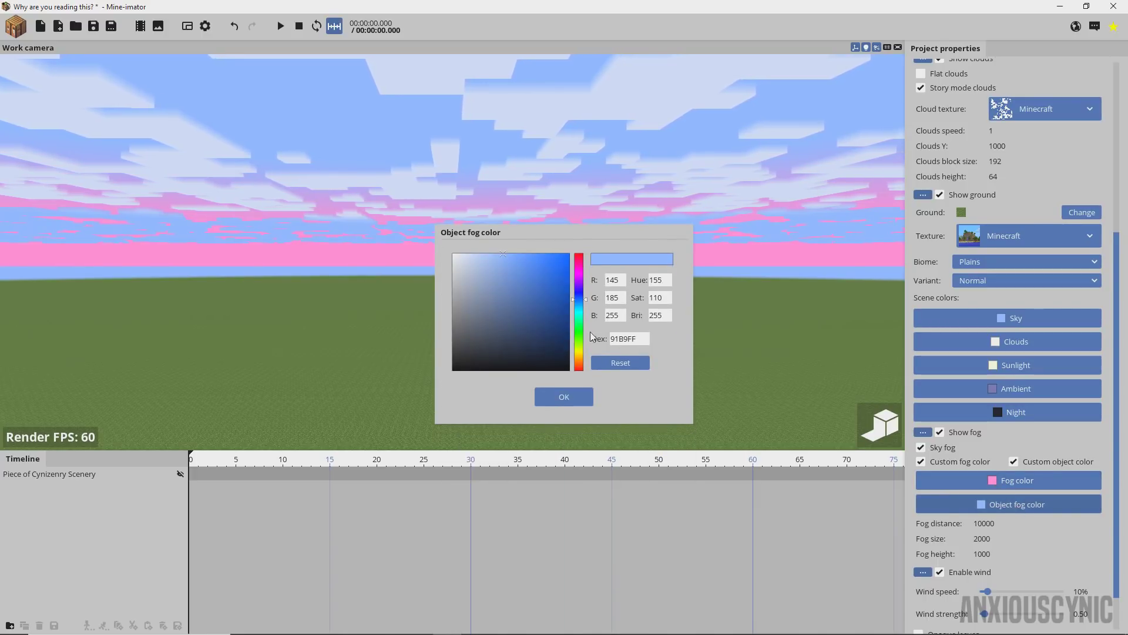
click(578, 336)
click(561, 397)
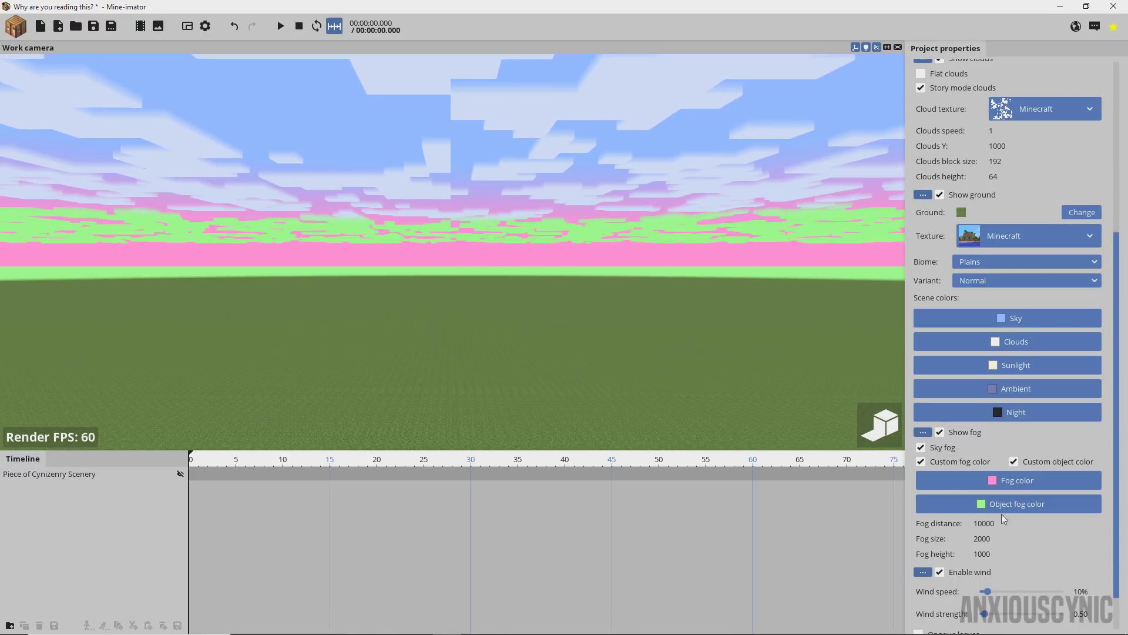
- Set the fog distance to 2800 and turn off both the custom object color and the custom fog color
drag(984, 521, 913, 519)
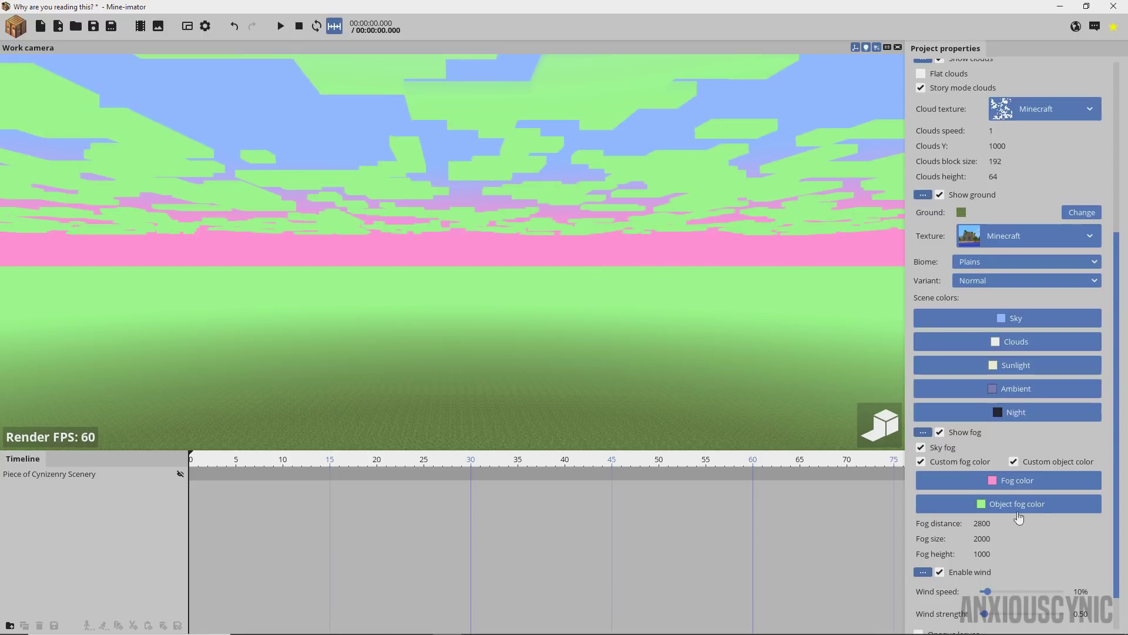
click(1014, 464)
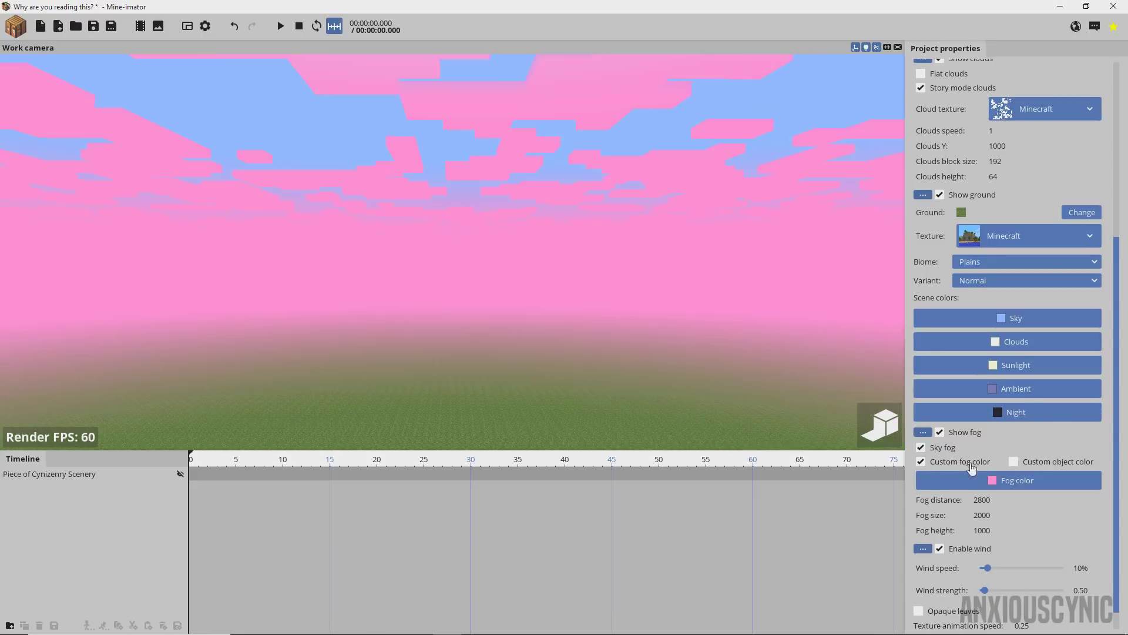
click(921, 462)
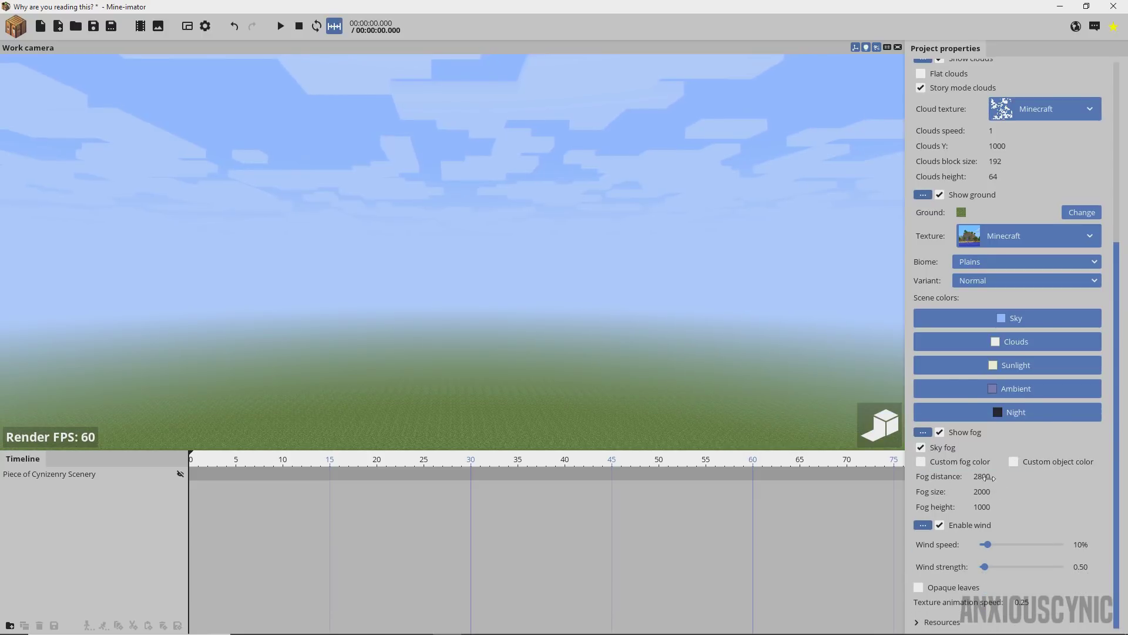
- Increase the fog distance until the ground is clear to the horizon, and unhide the Piece of Cynizenry Scenery
drag(987, 477, 1044, 482)
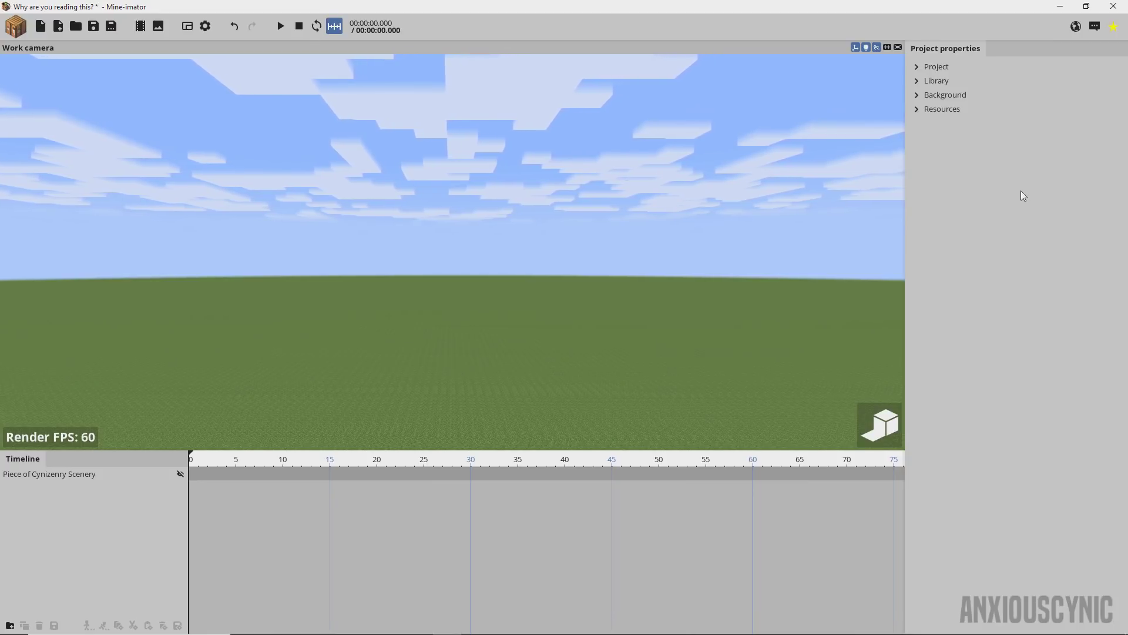
click(180, 475)
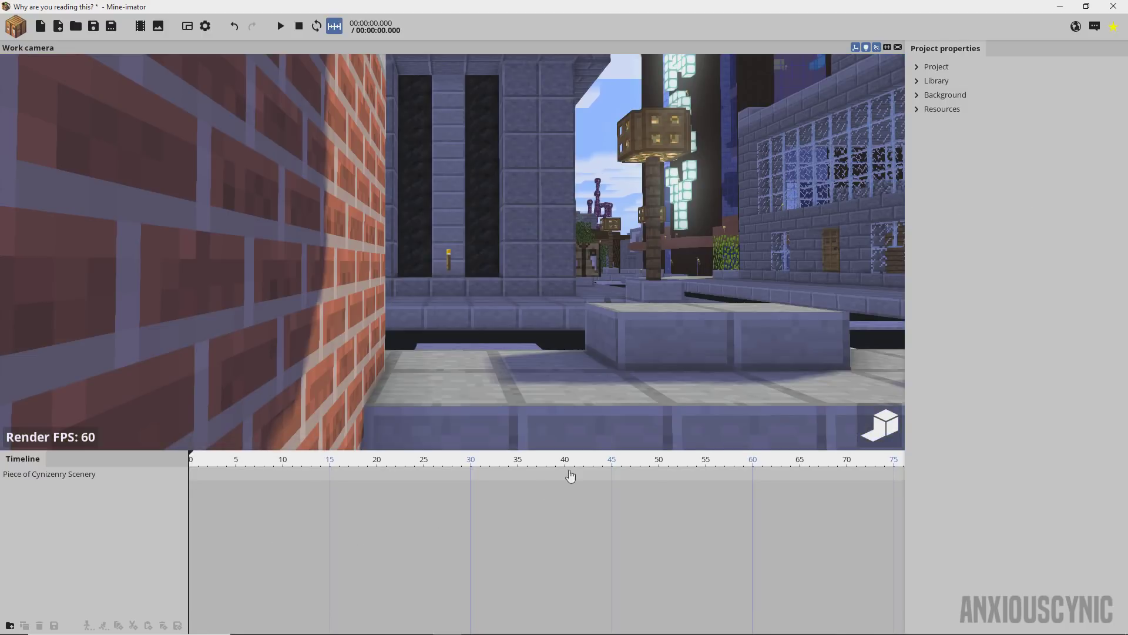
- Add a camera above the street intersection, looking down the road between the city buildings
right_drag(874, 386, 777, 415)
key(w)
key(w)
key(w)
key(s)
key(w)
key(s)
key(s)
key(w)
key(s)
key(s)
key(w)
right_drag(702, 388, 726, 306)
click(19, 29)
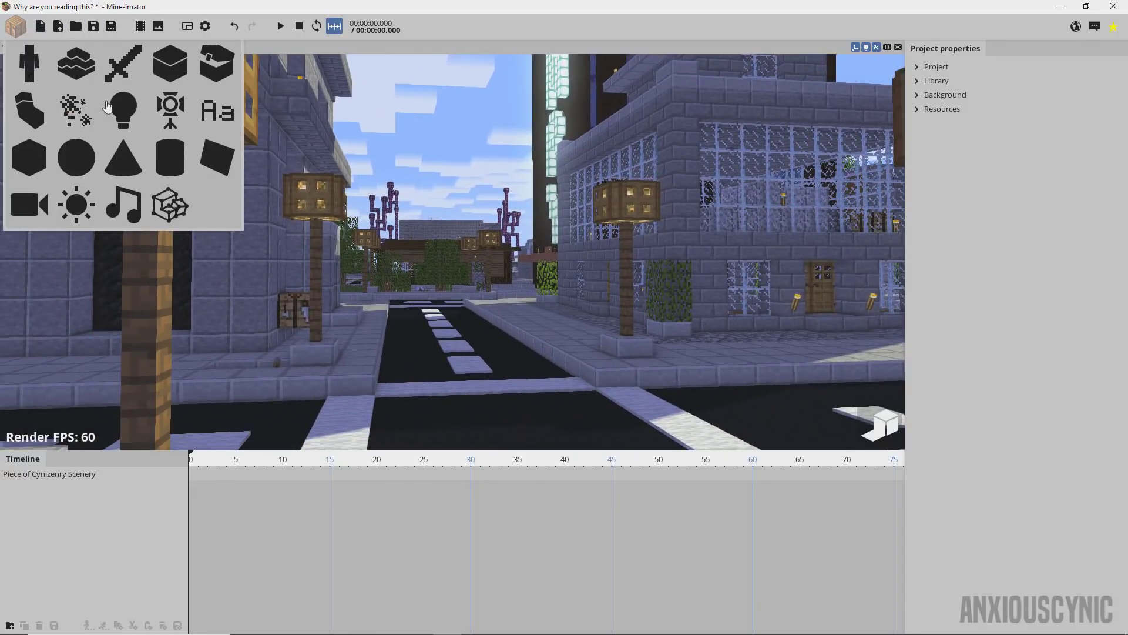
click(32, 207)
click(349, 144)
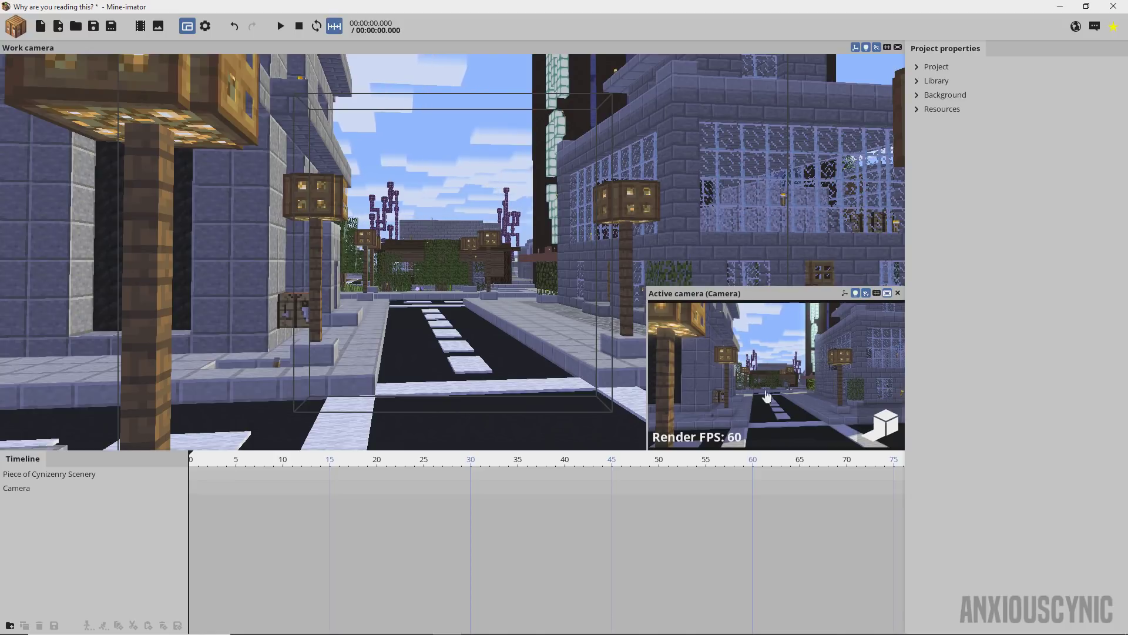
- Enable depth of field on the new camera, with its options expanded
click(43, 490)
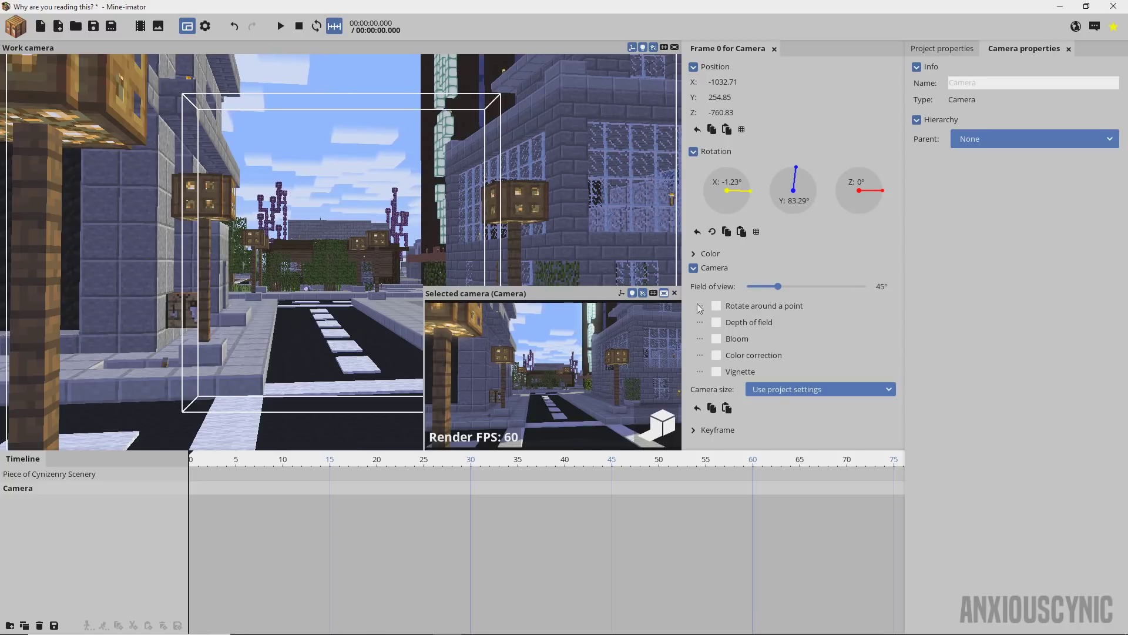
click(716, 322)
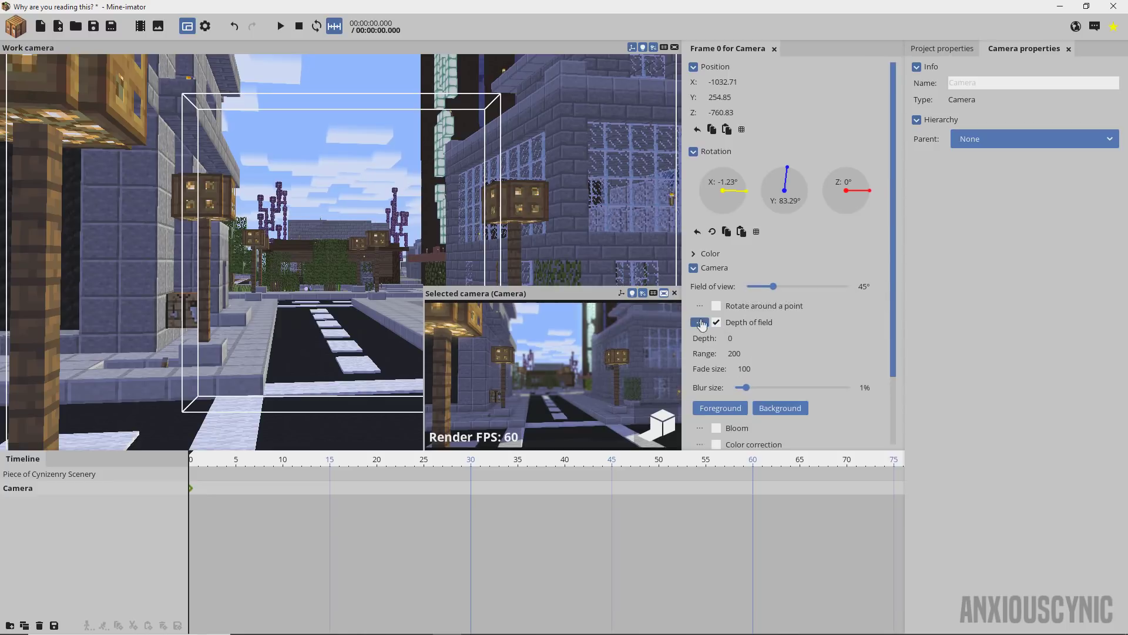
click(700, 325)
click(700, 325)
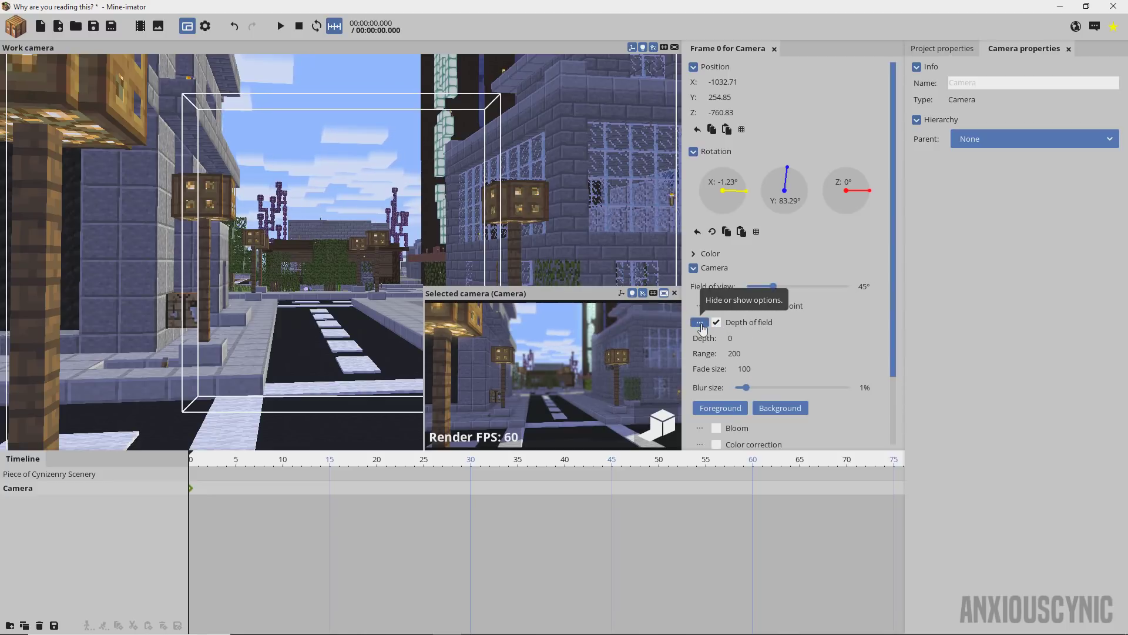
click(700, 324)
click(700, 324)
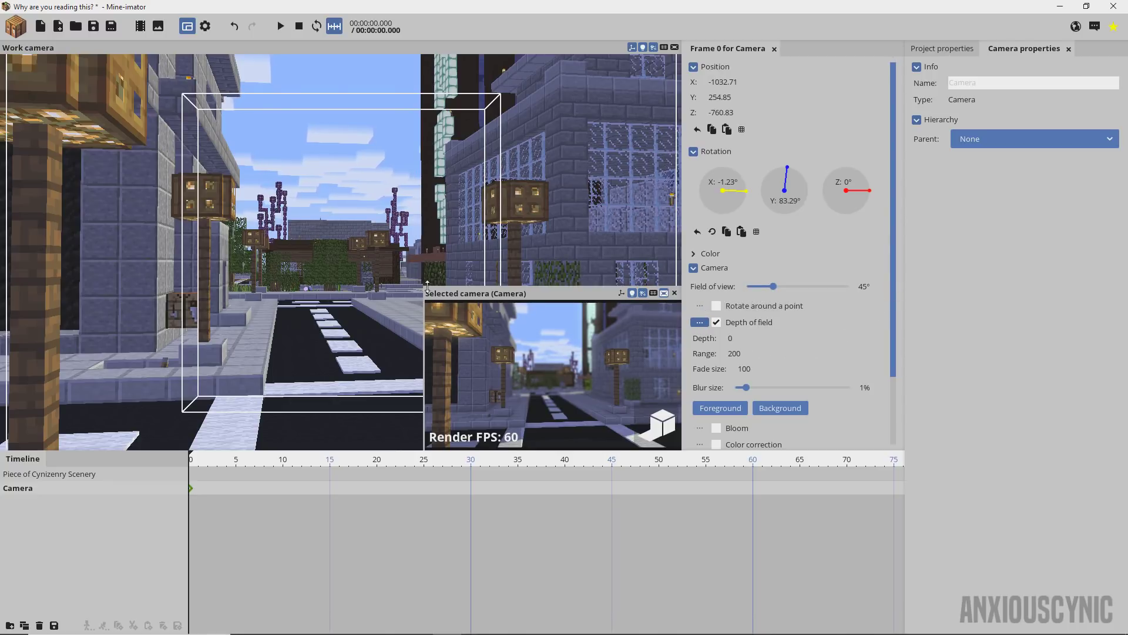
- Enlarge the selected camera's preview over most of the viewport and turn the camera toward the nearby street lamp
drag(419, 281, 61, 80)
drag(443, 194, 475, 213)
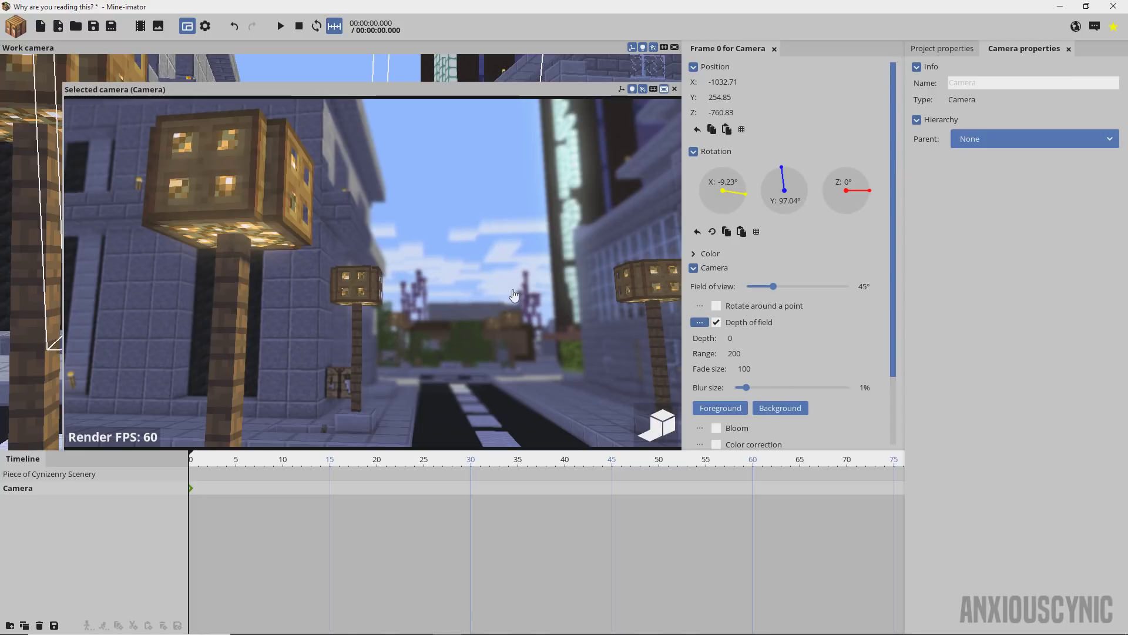
right_drag(511, 295, 494, 292)
- Set the depth of field blur size to 0.30%
drag(747, 391, 739, 390)
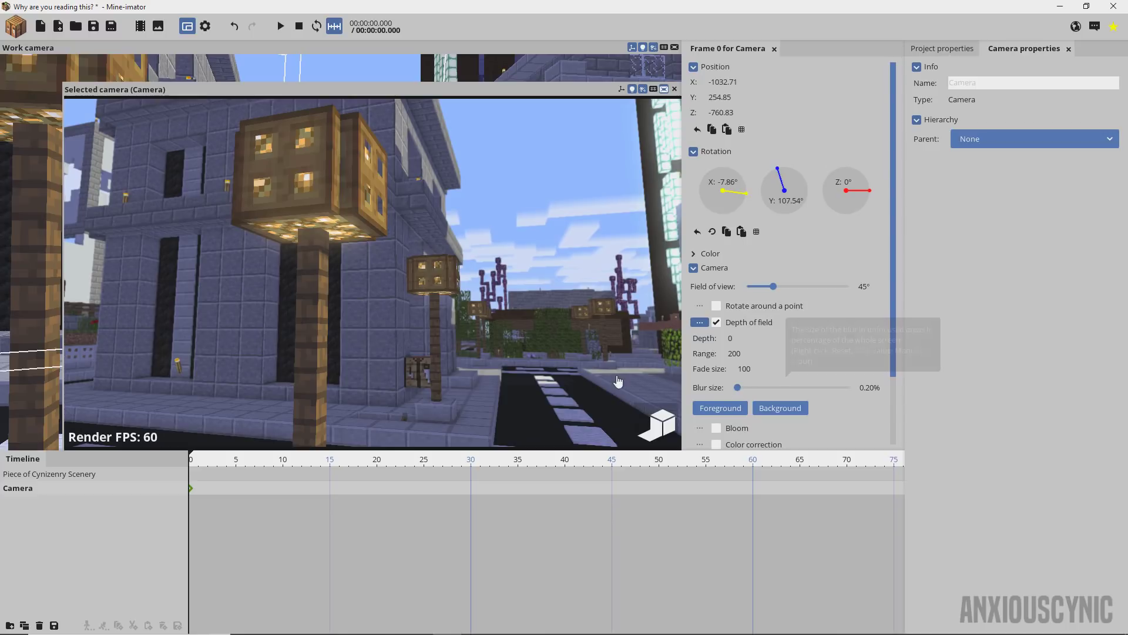
click(872, 389)
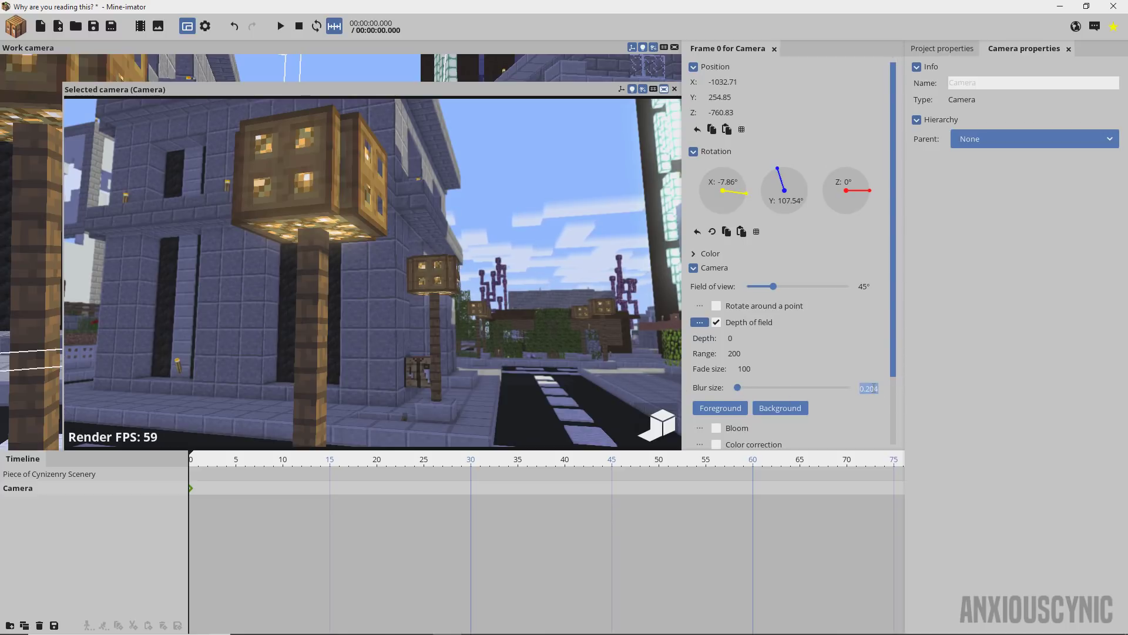
text(3)
- Turn and move the camera so the nearest street lamp stands in front of the road
drag(502, 278, 539, 318)
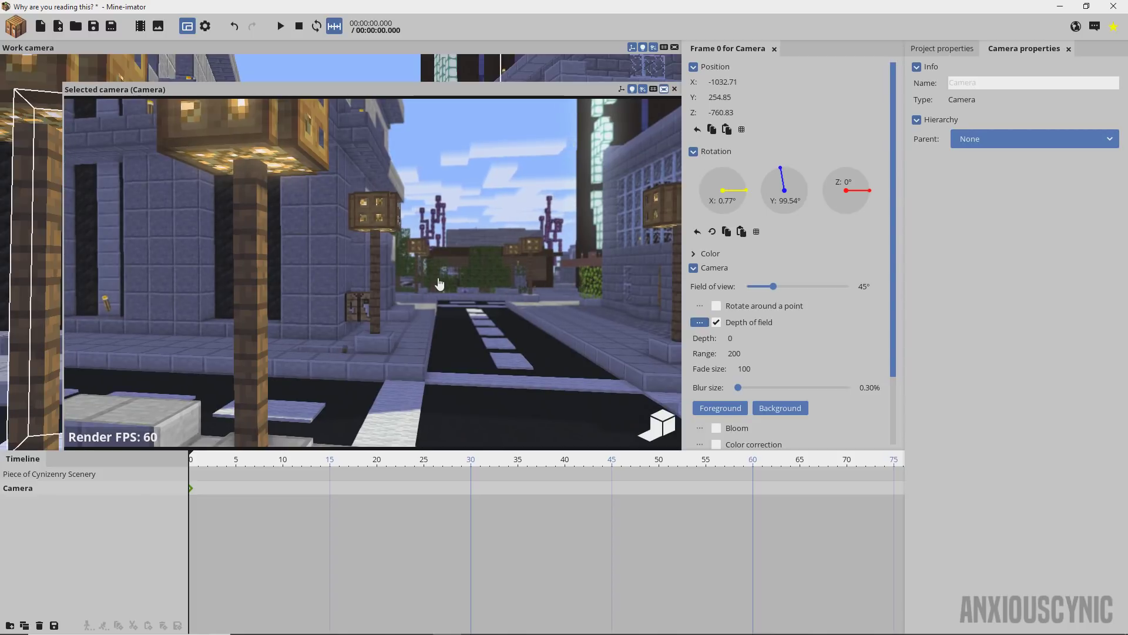
mouse_move(440, 284)
right_down()
mouse_move(409, 272)
mouse_move(464, 281)
mouse_move(450, 285)
right_up()
key(s)
key(a)
key(w)
key(q)
key(d)
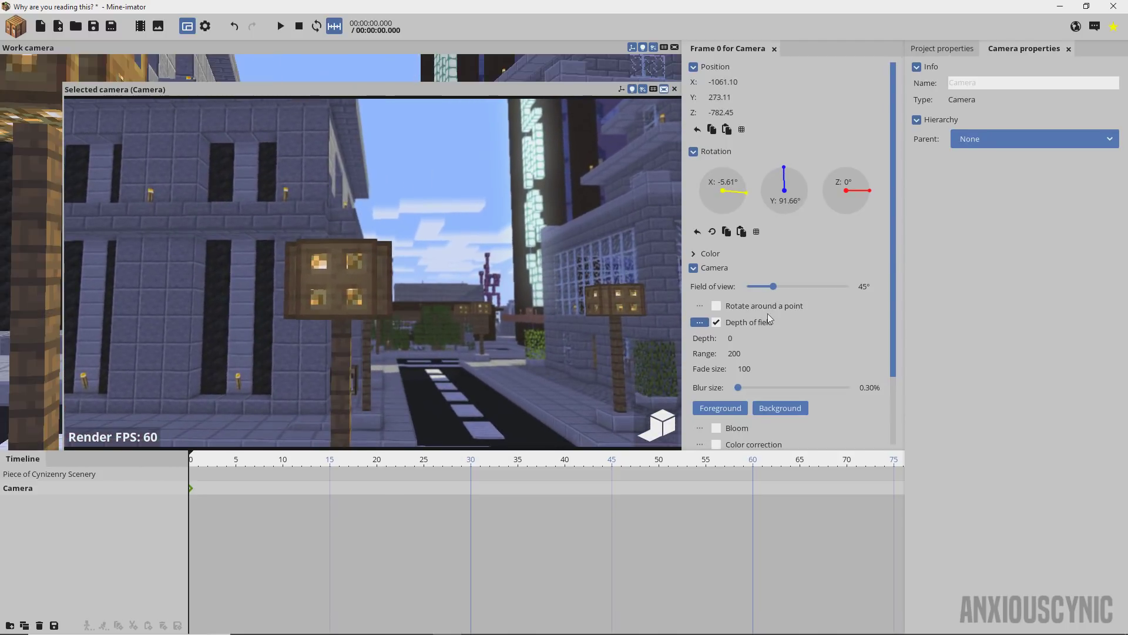
- Try a 10° field of view with a 3.78% blur size on the lamp close-up
drag(773, 286, 754, 289)
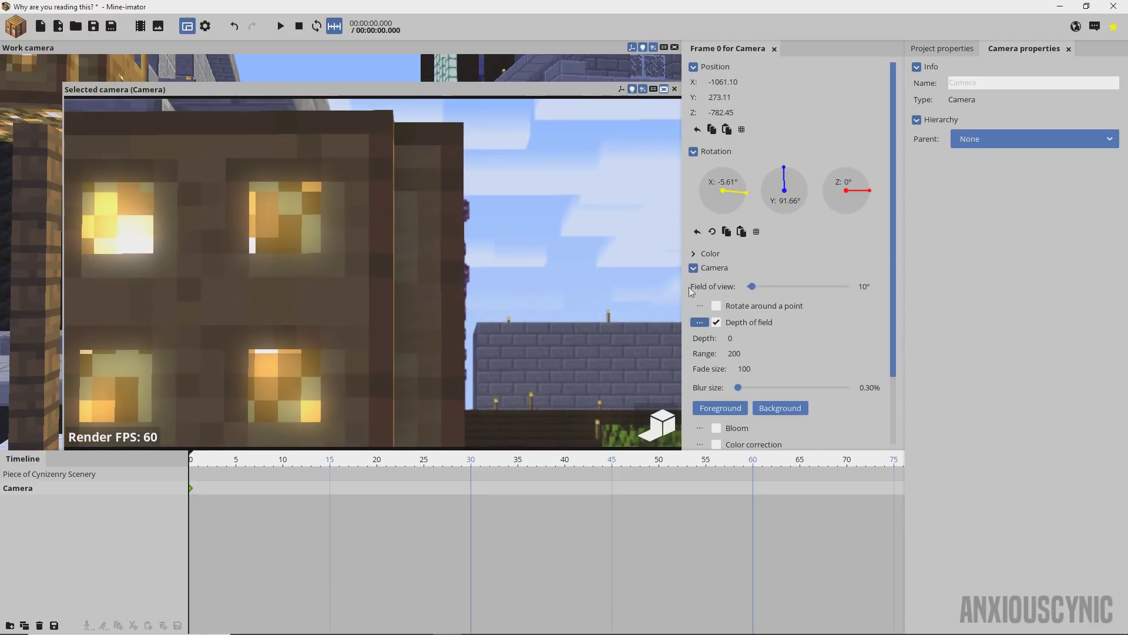
mouse_move(479, 288)
right_down()
mouse_move(495, 291)
mouse_move(480, 297)
right_up()
right_click(802, 390)
drag(794, 392, 779, 391)
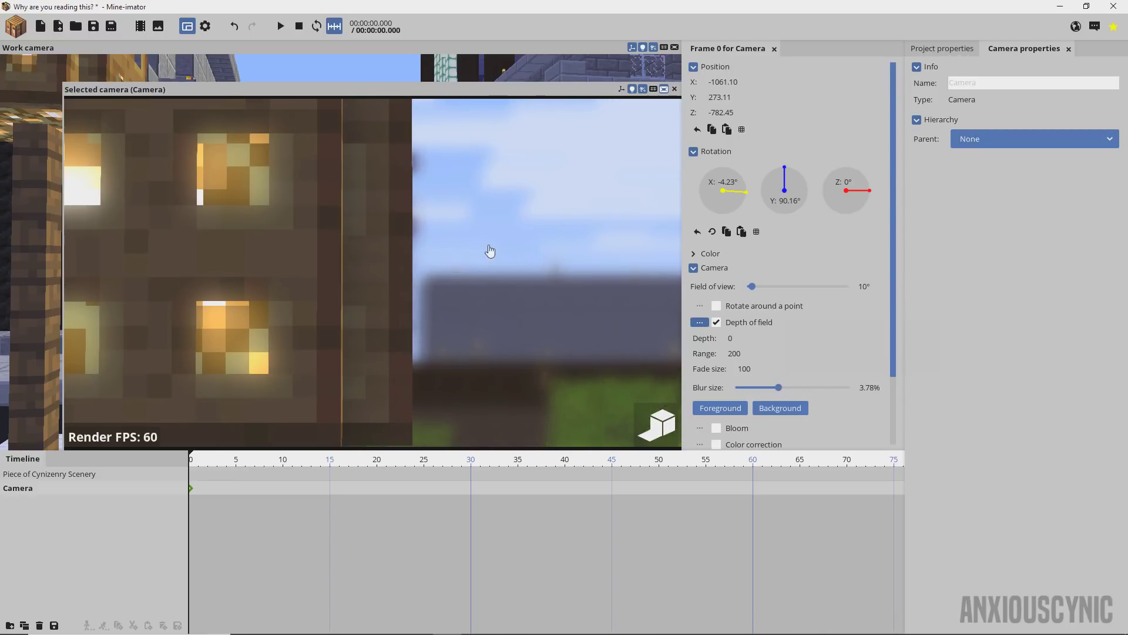
right_drag(486, 249, 494, 229)
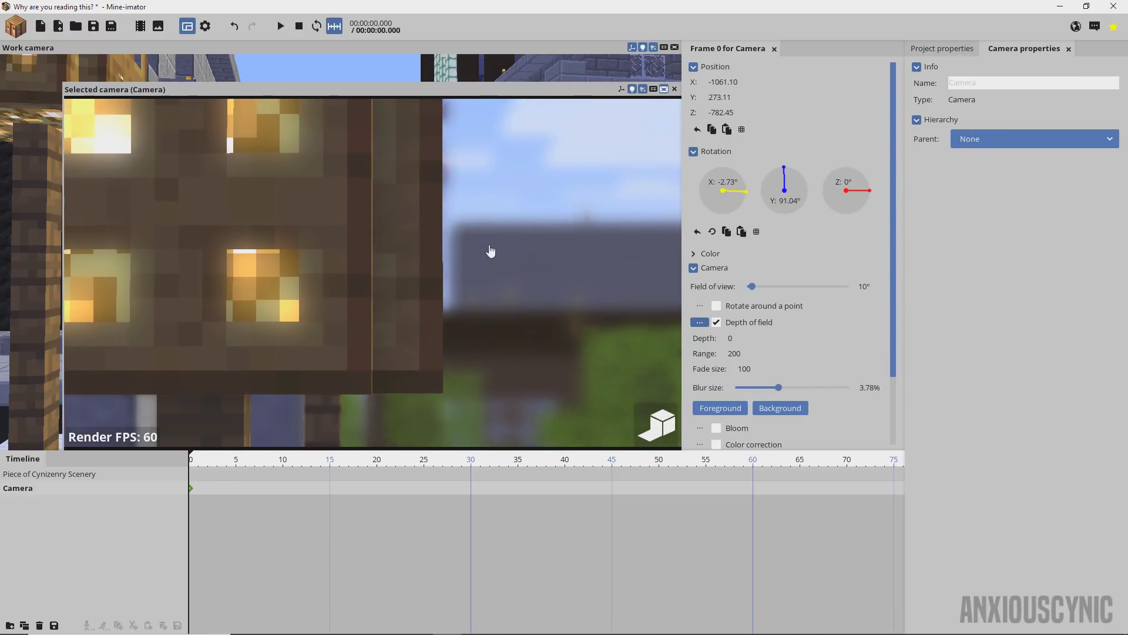
- Reset the blur size to 1% and the field of view to 45°, and move the camera closer to the street lamp
right_click(774, 389)
right_click(781, 288)
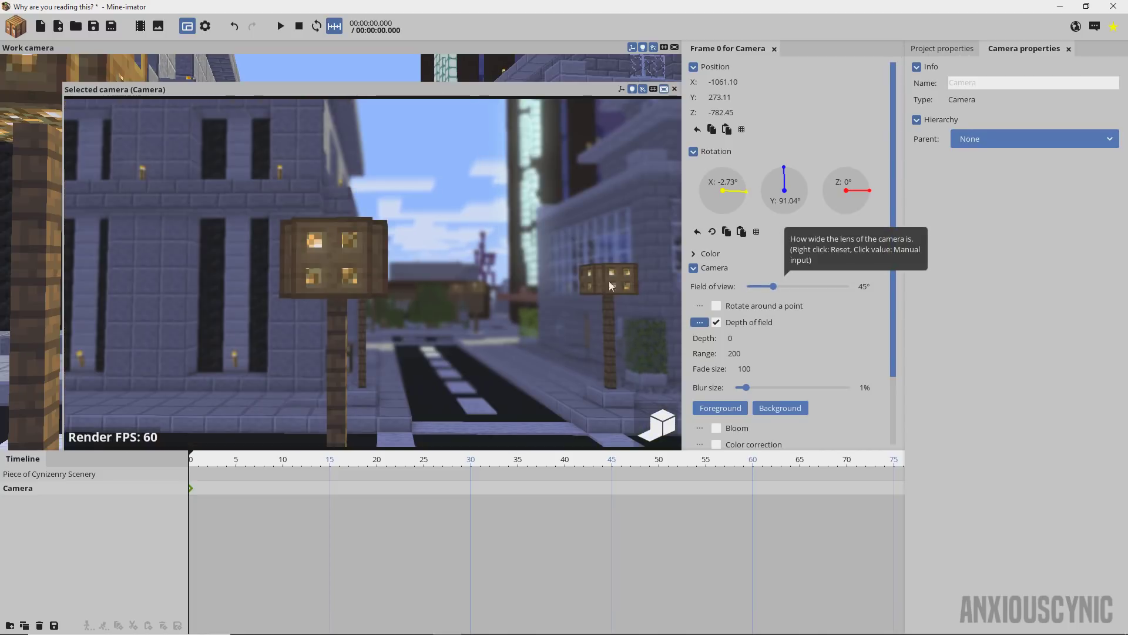
key(d)
right_drag(372, 273, 347, 272)
key(w)
key(w)
key(w)
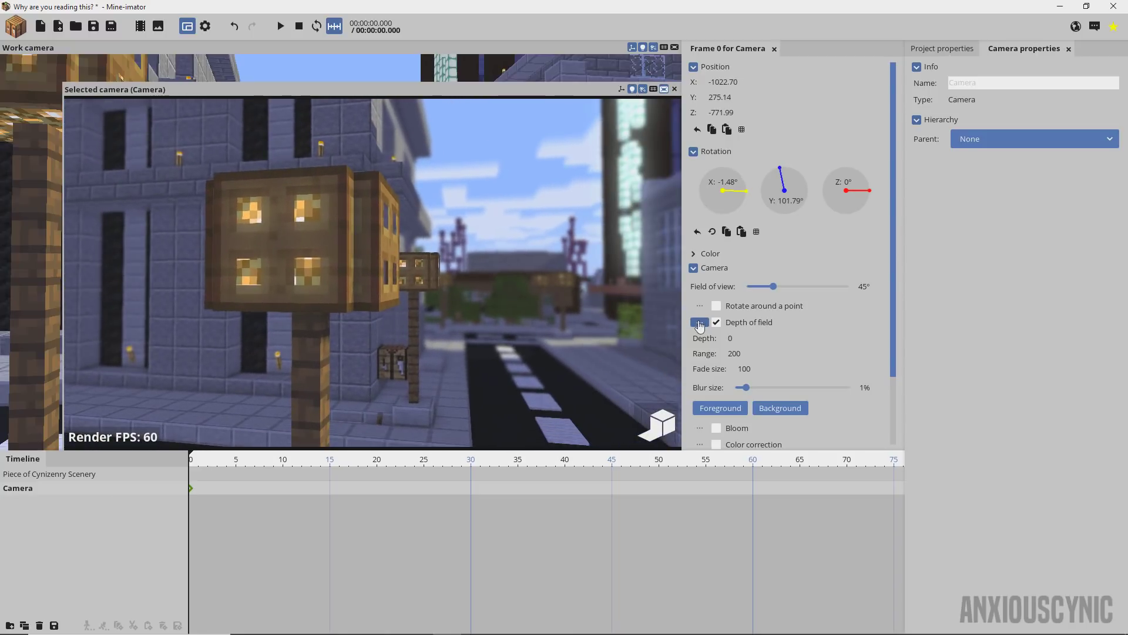
- Collapse the depth of field options and enable bloom on the camera
click(699, 322)
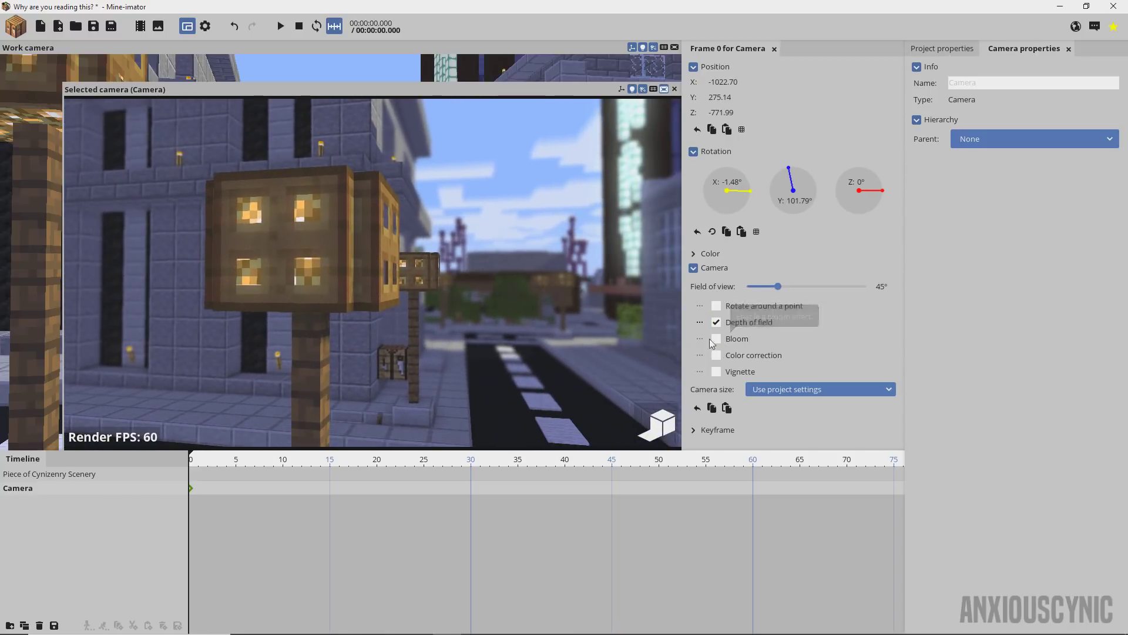
click(716, 339)
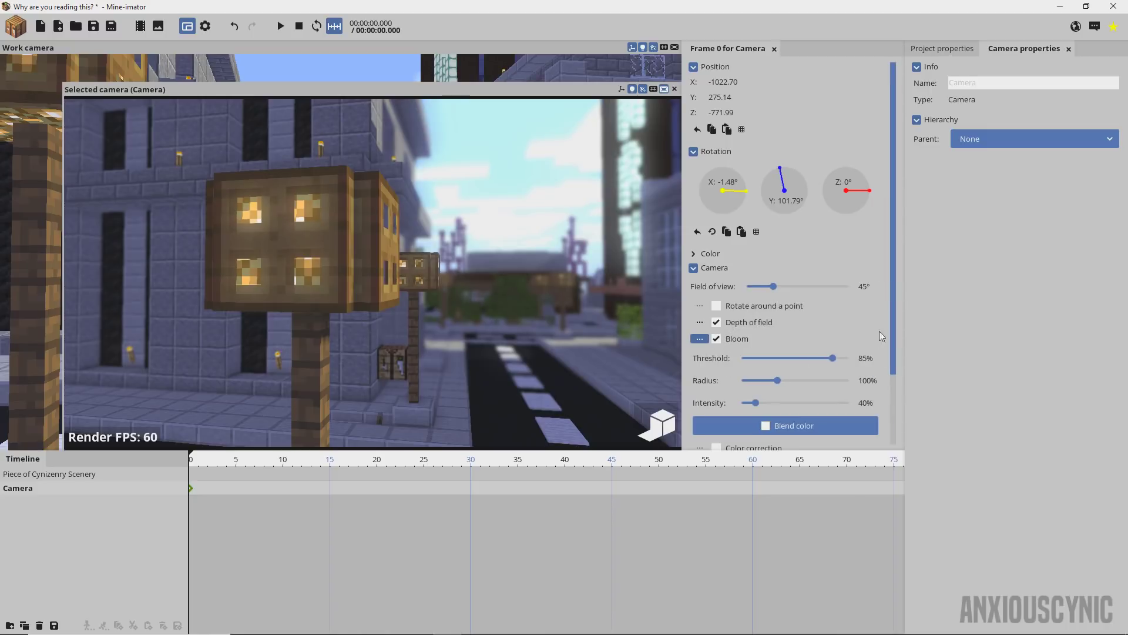
scroll(893, 352, down, 2)
drag(898, 357, 898, 367)
- Reposition the camera and tilt it upward to frame the street lamps against the sky
right_drag(563, 298, 639, 242)
key(s)
right_drag(326, 232, 267, 179)
right_drag(373, 273, 279, 347)
key(w)
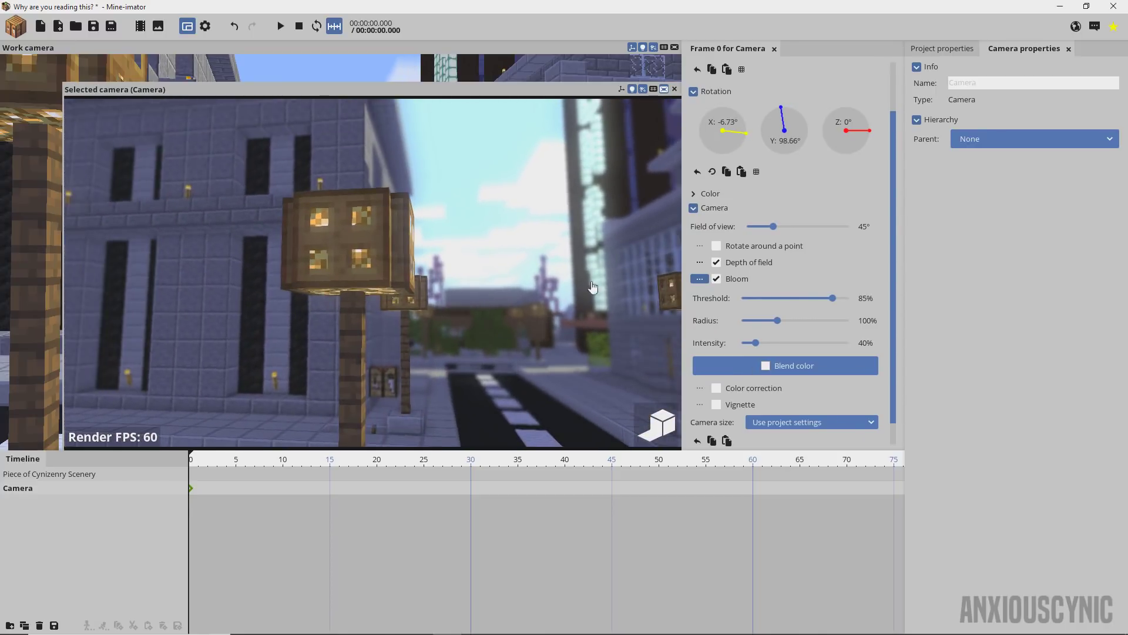
right_drag(518, 263, 541, 237)
right_drag(297, 202, 299, 204)
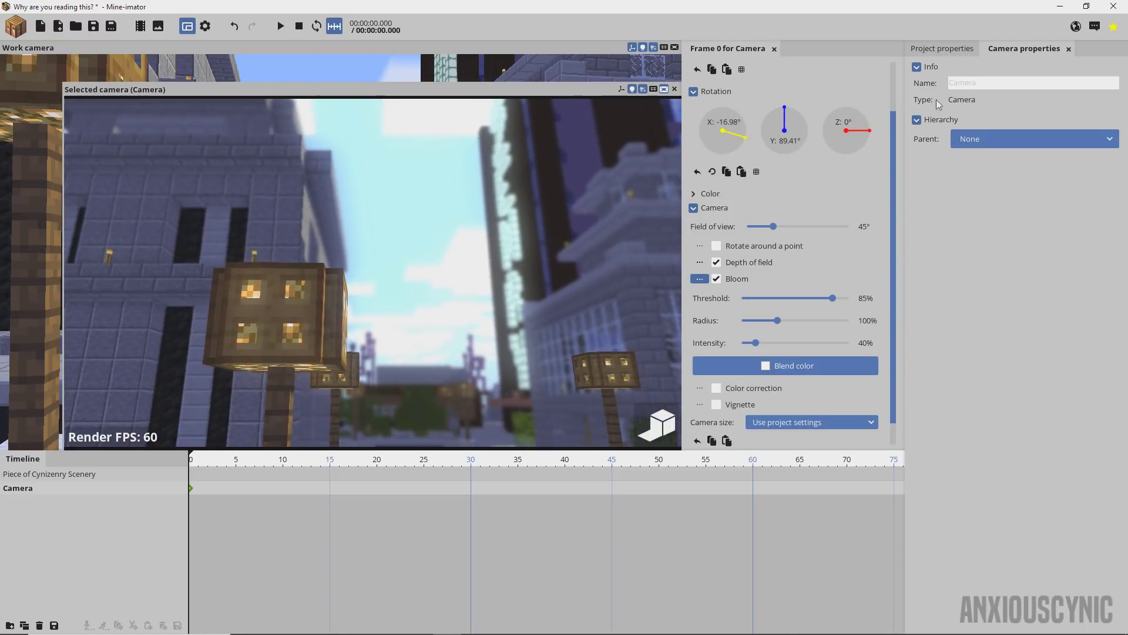
- Change the background's time of day to night and aim the camera at the glowing lamps and tower
click(942, 48)
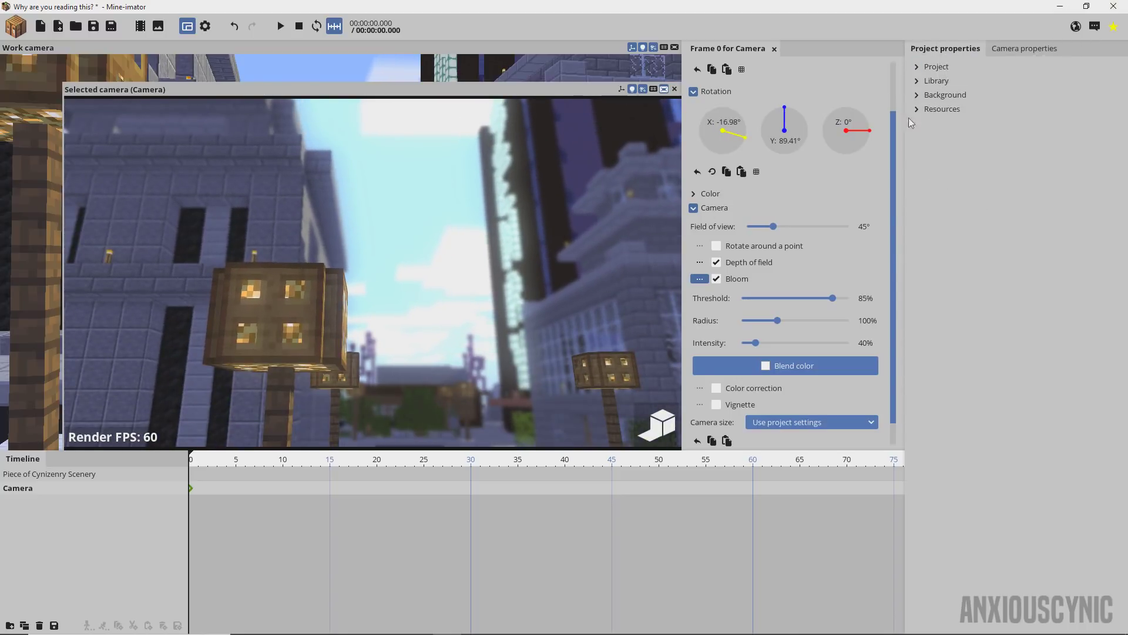
click(940, 95)
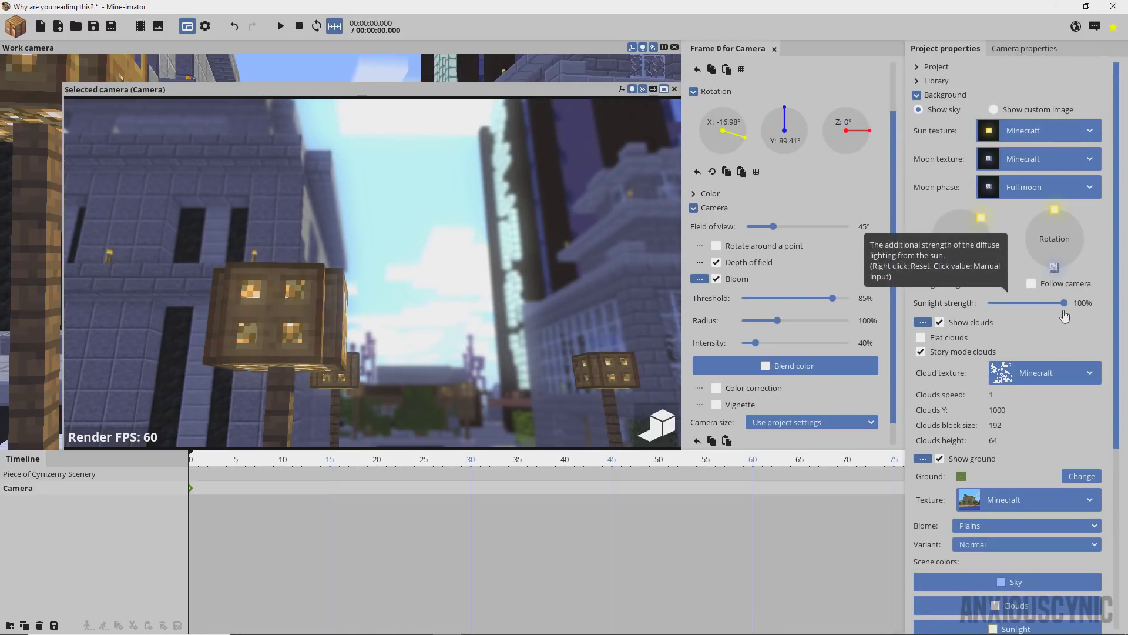
drag(980, 218, 985, 302)
drag(473, 284, 493, 203)
right_drag(586, 260, 598, 270)
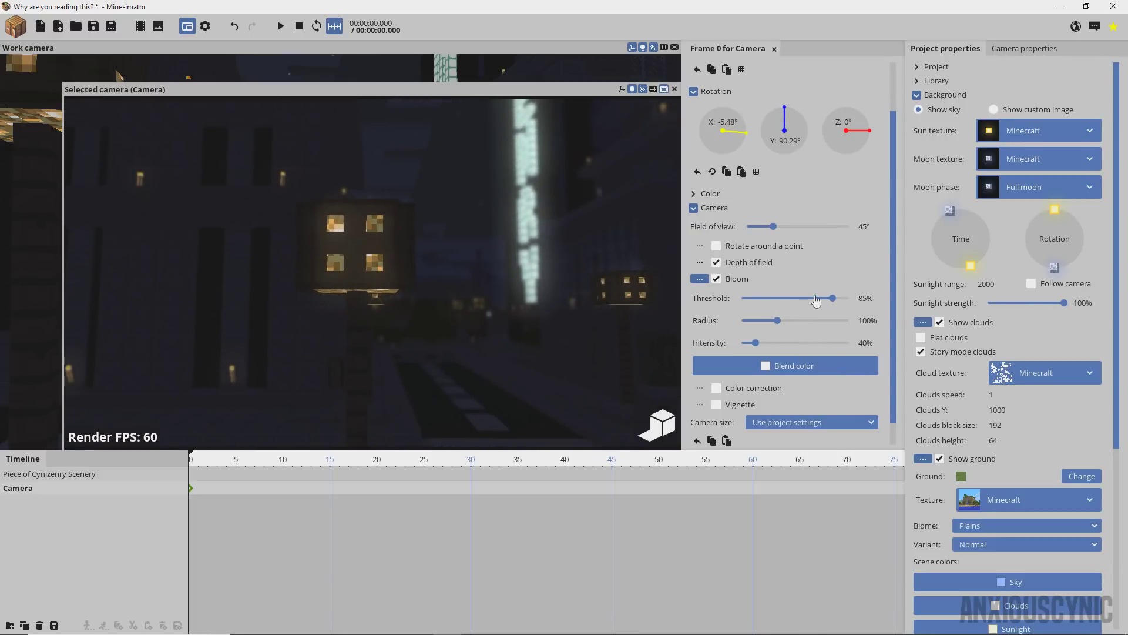
- Set the camera's bloom threshold to 0%, radius to 300% and intensity to 300%, with the lamps and bright tower in frame
drag(817, 298, 842, 293)
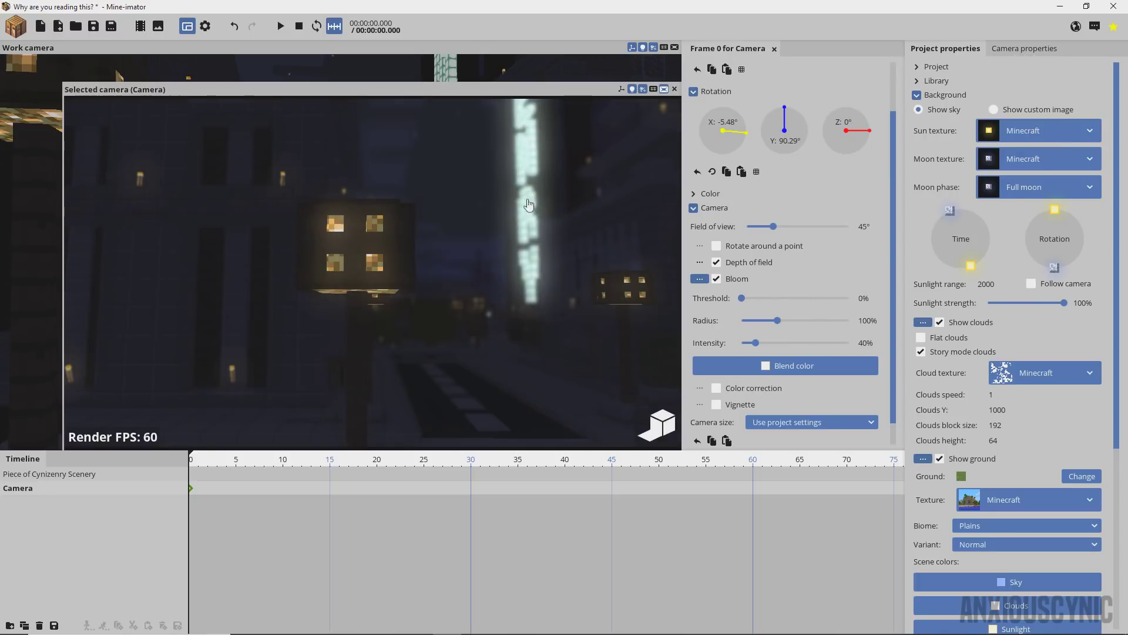
drag(777, 320, 883, 322)
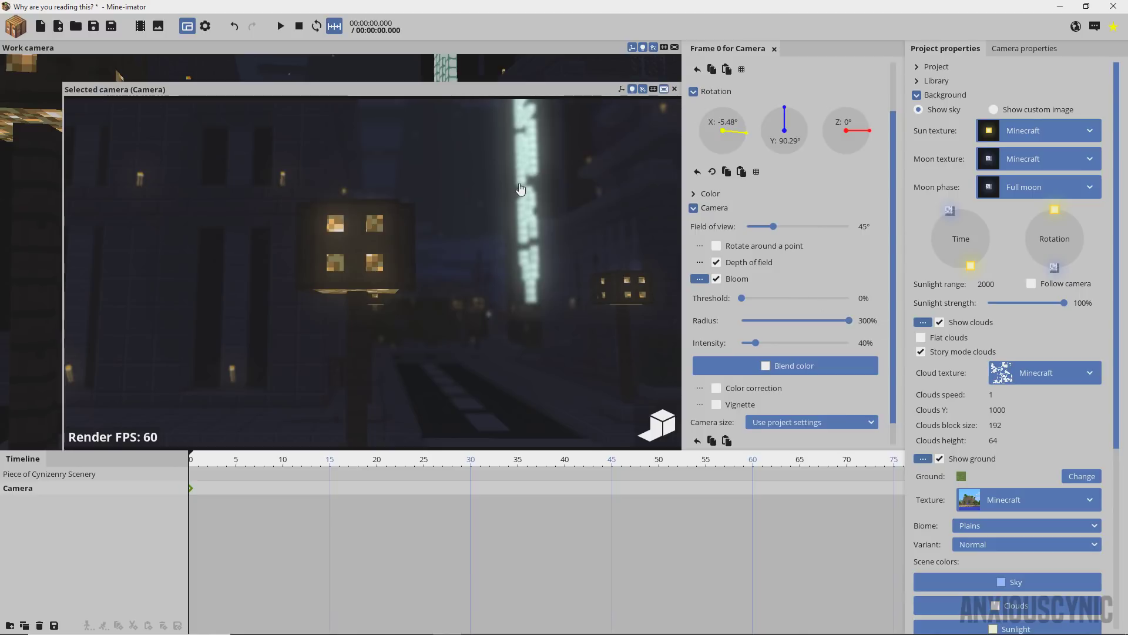
drag(785, 321, 838, 328)
drag(755, 346, 882, 356)
drag(542, 282, 514, 262)
right_drag(553, 259, 551, 285)
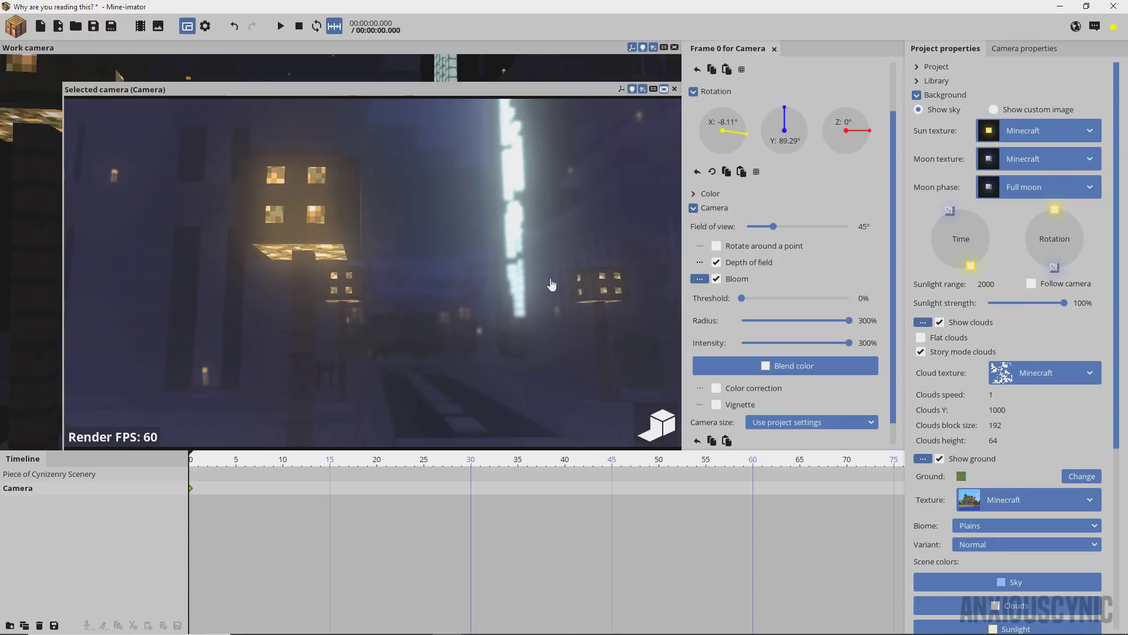
- Open the render settings and switch the Glow effect off and on to compare its look on the lamps and tower
click(205, 28)
click(711, 124)
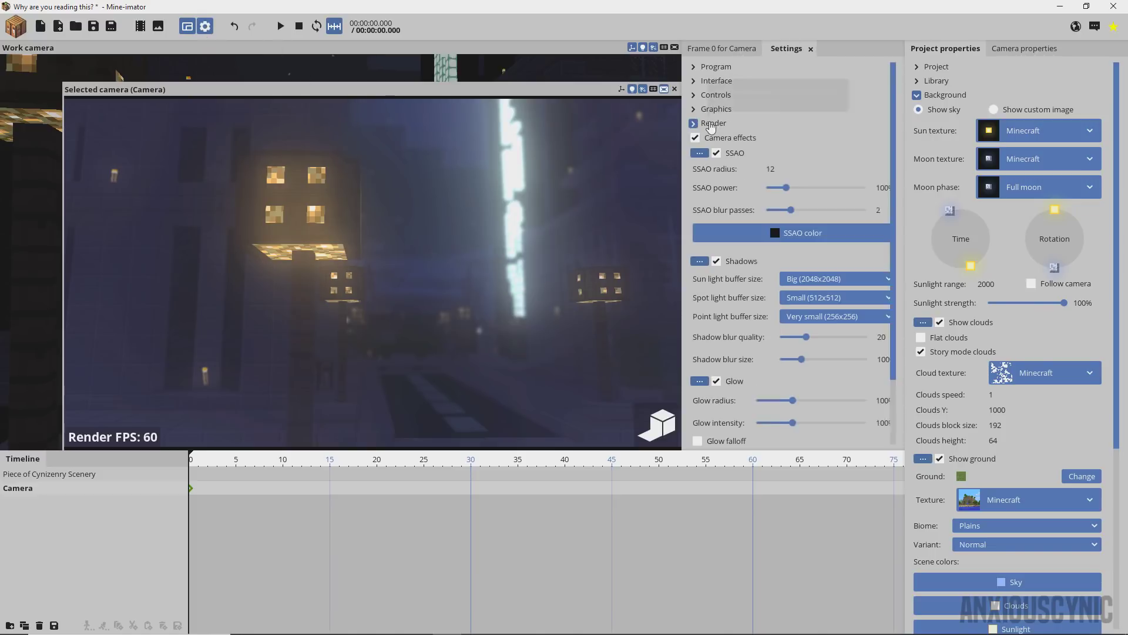
drag(895, 236, 897, 322)
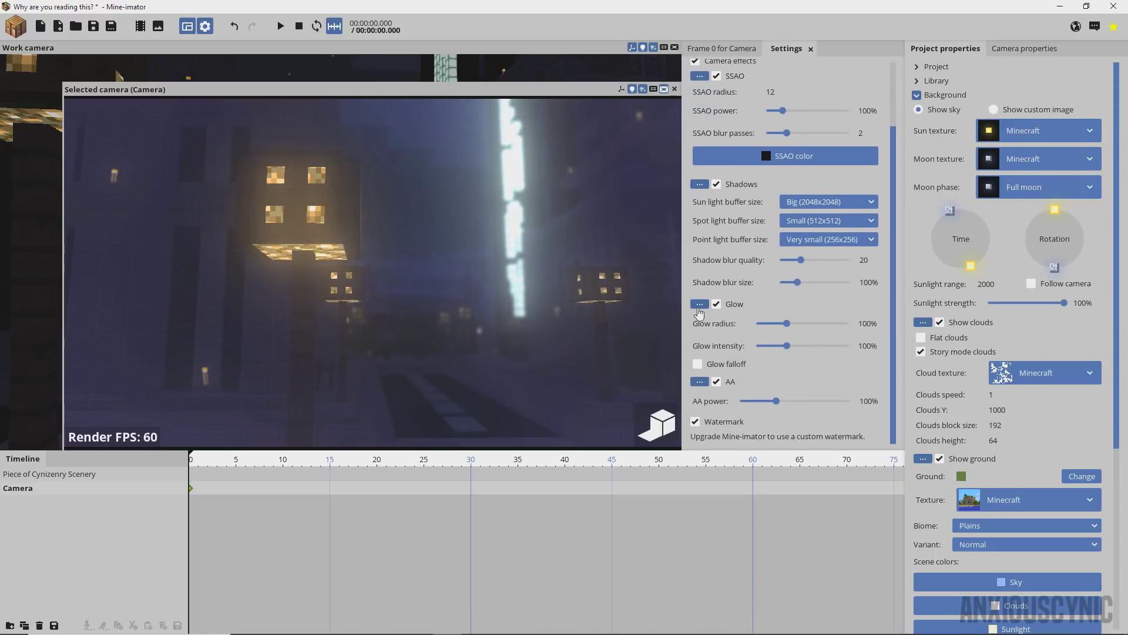
click(716, 305)
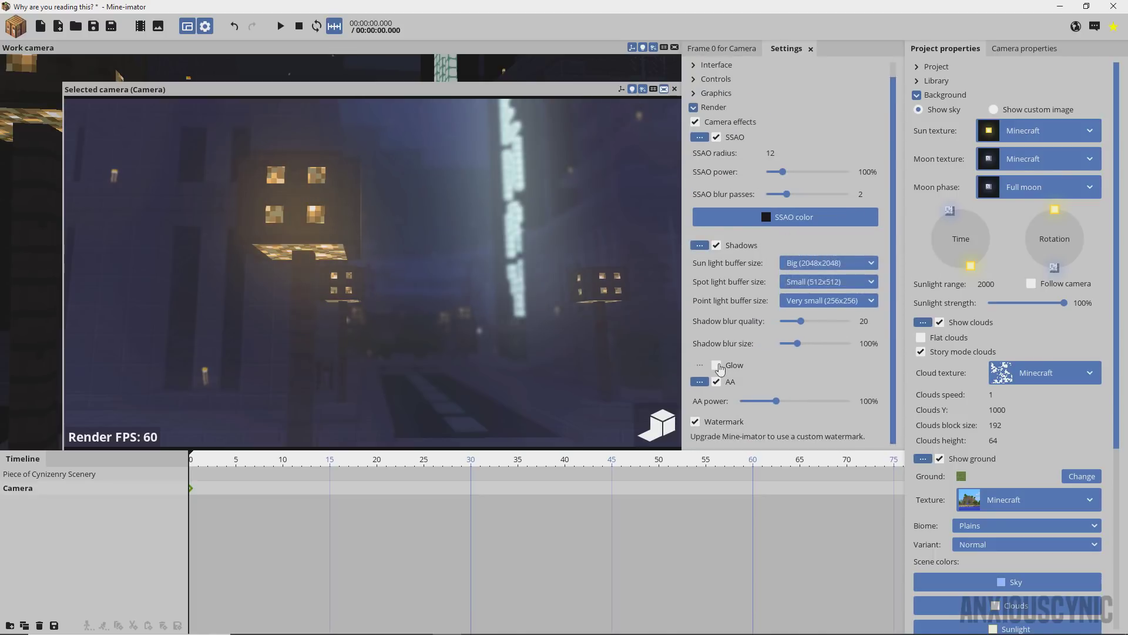
click(718, 366)
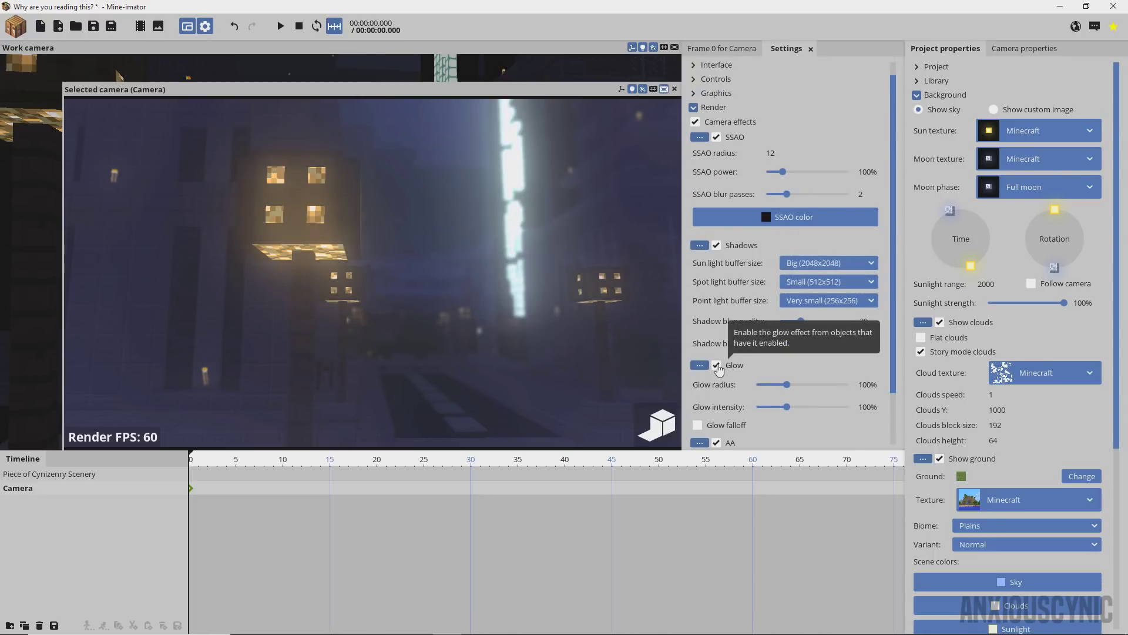
click(717, 366)
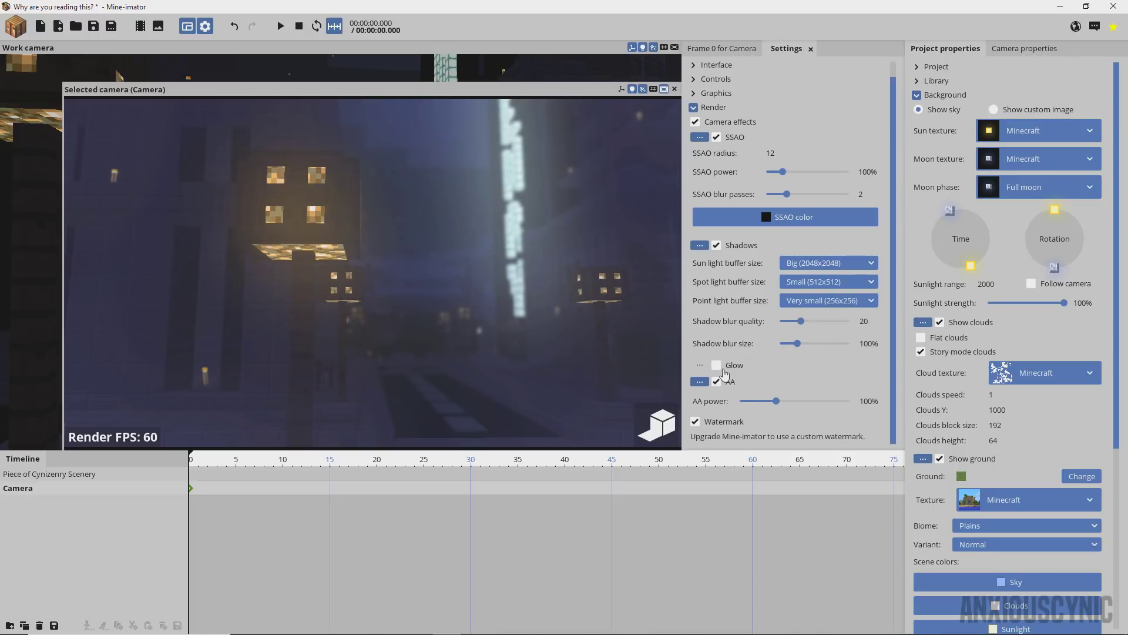
click(717, 365)
- Set the glow intensity to 300% in the render settings
scroll(884, 328, down, 2)
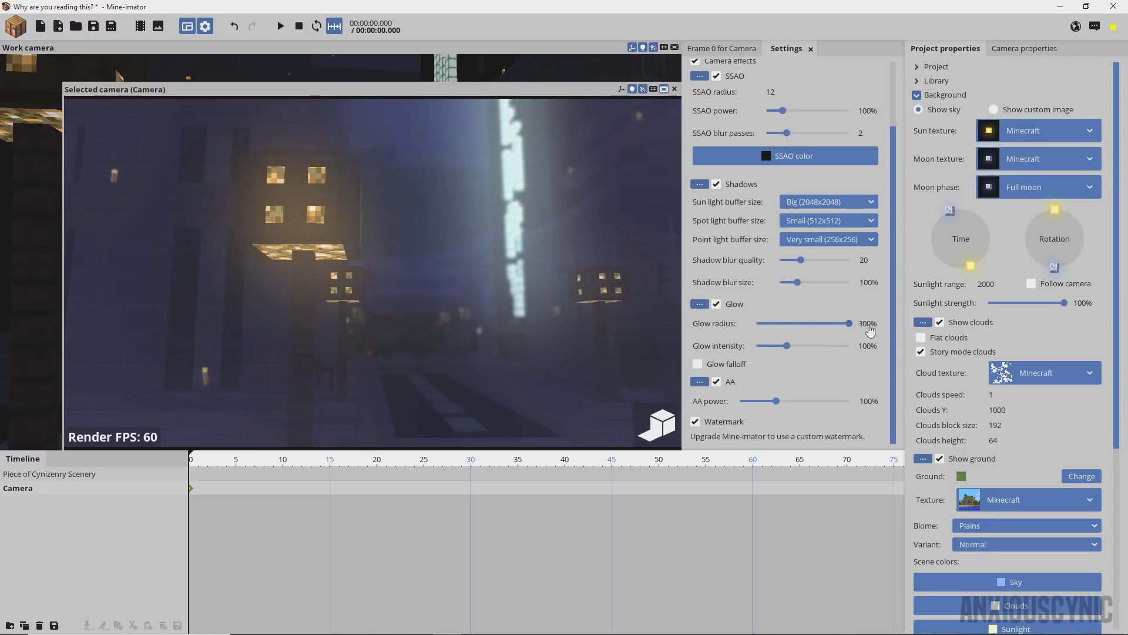
drag(792, 347, 875, 351)
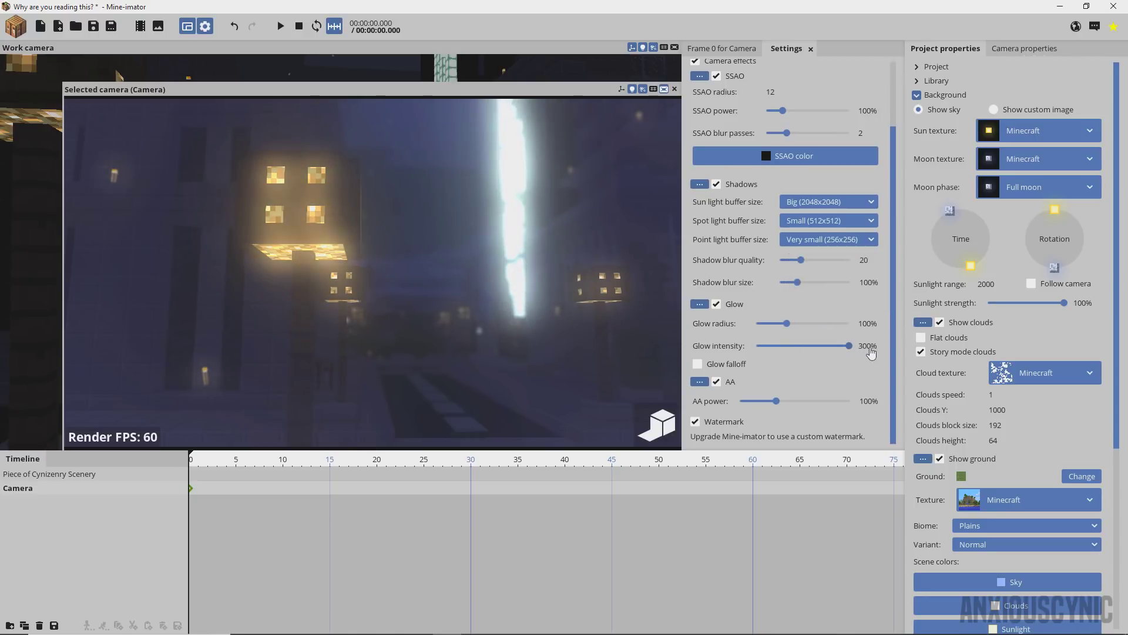
- Reset the render glow intensity to 100% and enable Glow falloff, trying out a different falloff radius before restoring its default
right_click(805, 352)
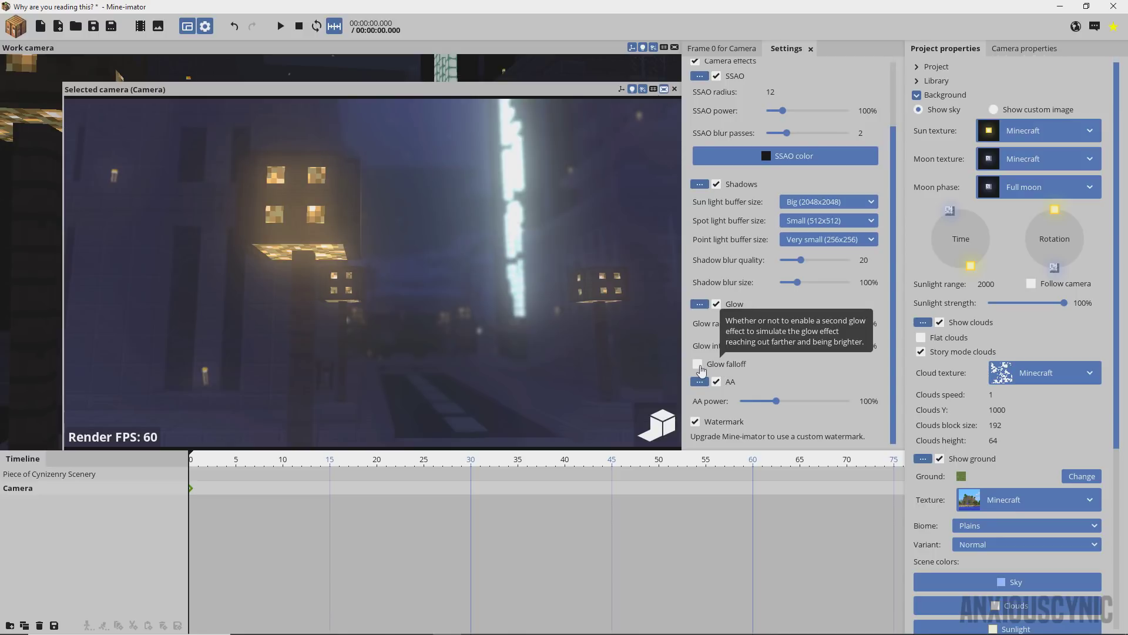
click(699, 365)
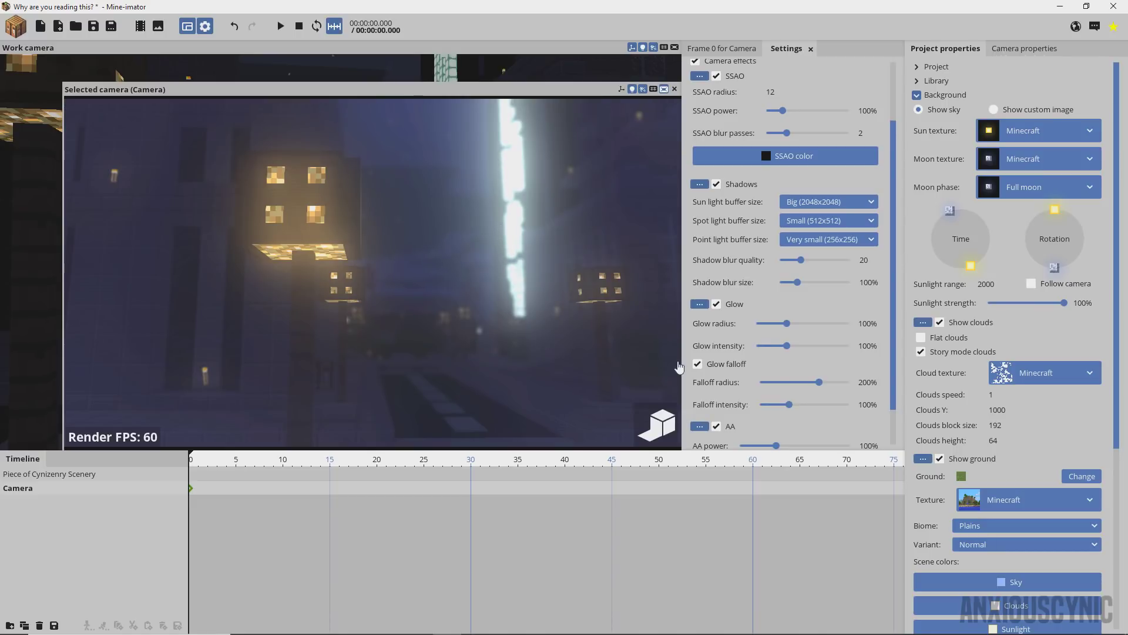
drag(487, 251, 489, 251)
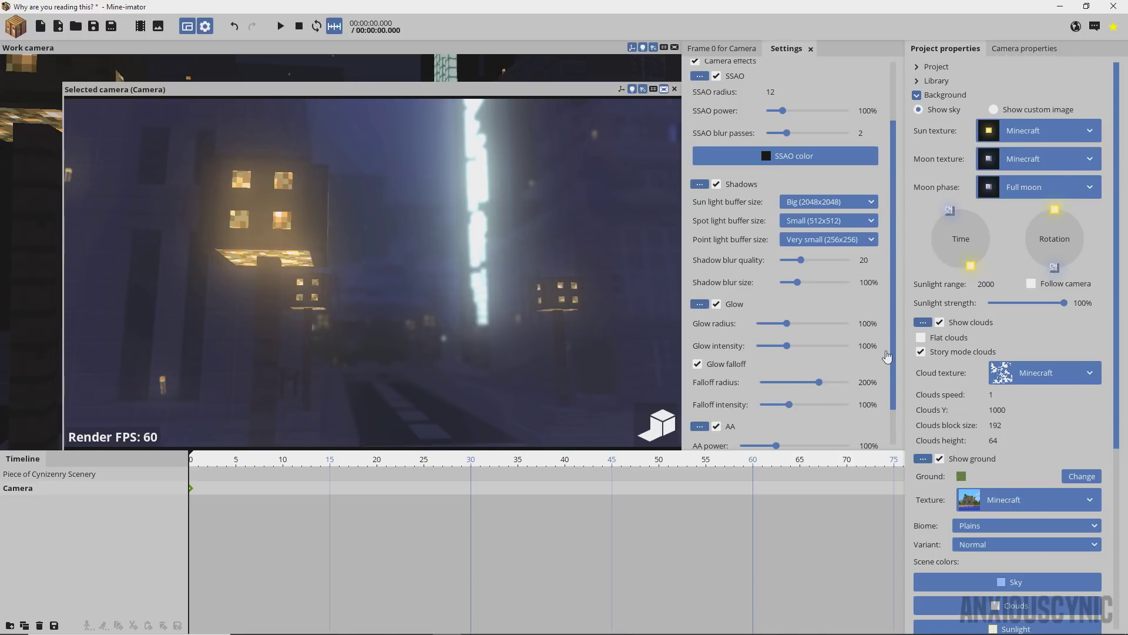
mouse_move(811, 384)
mouse_down()
mouse_move(778, 385)
mouse_move(802, 385)
mouse_up()
right_click(804, 385)
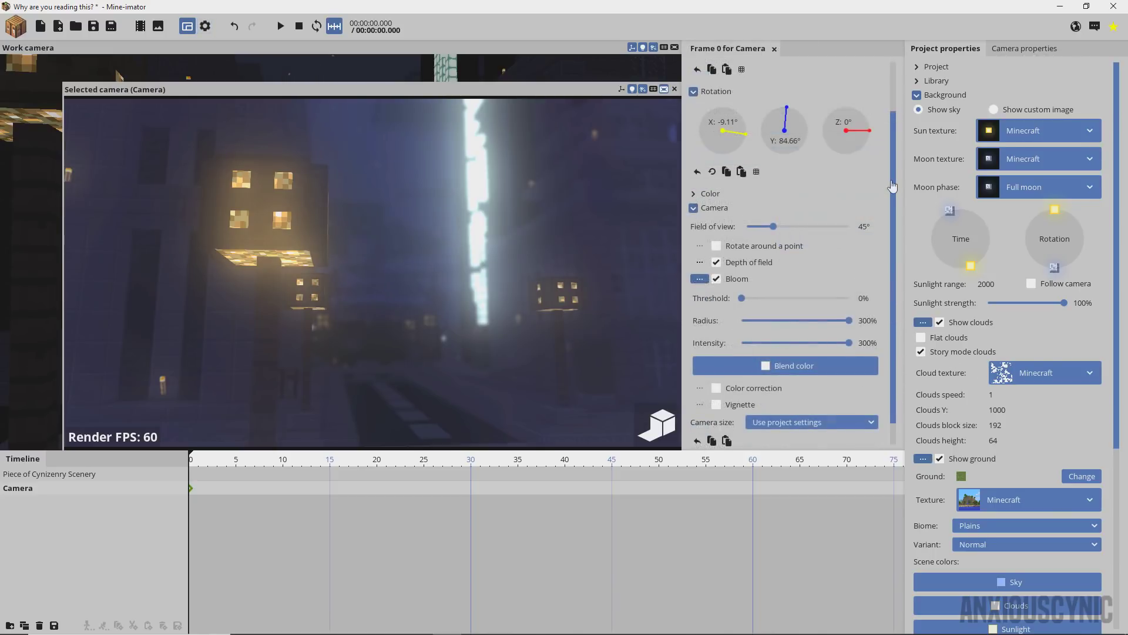
- Set the camera's bloom blend color to purple (A200FF) and tilt the camera to view the tinted lamps and tower
drag(892, 187, 896, 242)
click(765, 341)
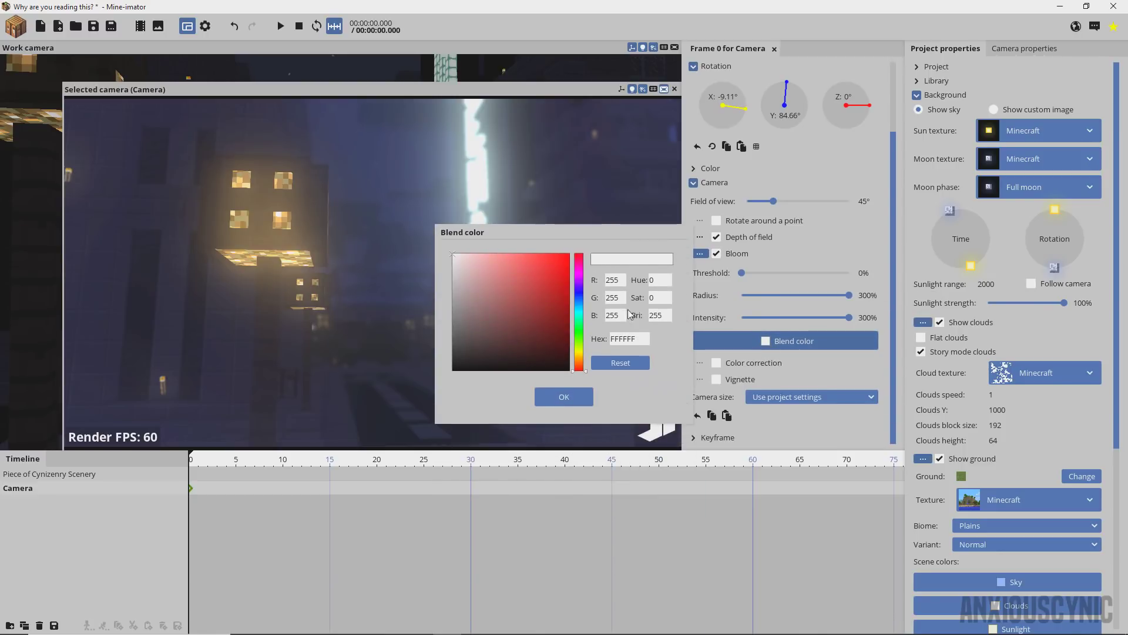
mouse_move(557, 307)
mouse_down()
mouse_move(592, 261)
mouse_move(545, 272)
mouse_move(459, 254)
mouse_move(531, 303)
mouse_move(533, 326)
mouse_move(517, 312)
mouse_move(515, 350)
mouse_move(512, 311)
mouse_move(524, 317)
mouse_move(527, 350)
mouse_move(591, 235)
mouse_up()
drag(581, 336, 590, 284)
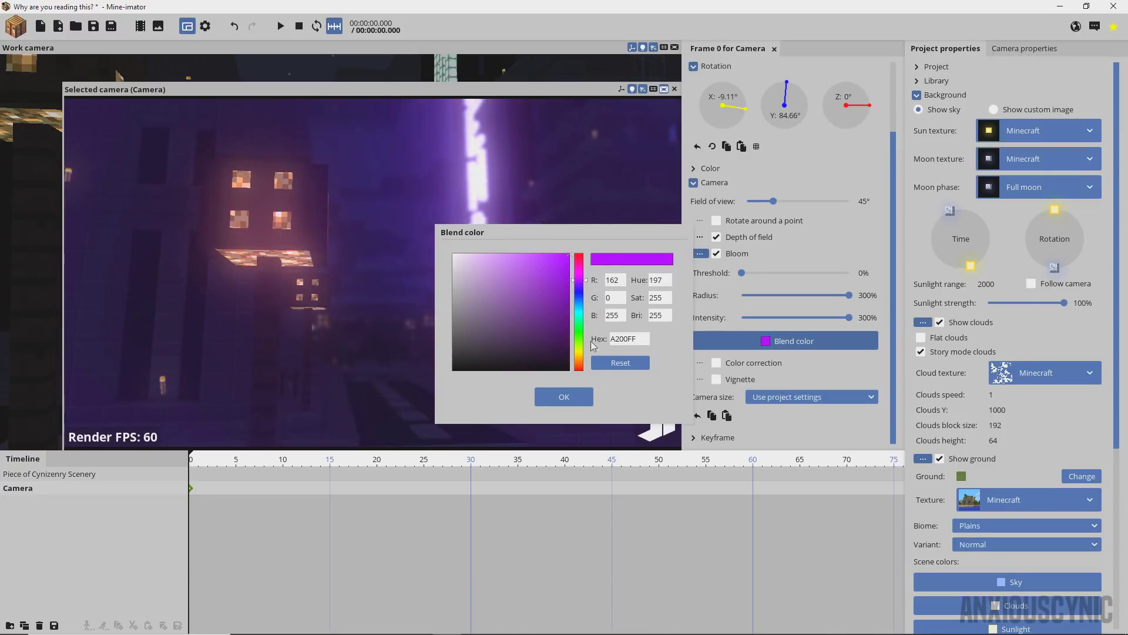
click(569, 397)
mouse_move(505, 300)
mouse_down()
mouse_move(505, 269)
mouse_move(503, 282)
mouse_move(515, 280)
mouse_up()
right_drag(594, 346, 594, 348)
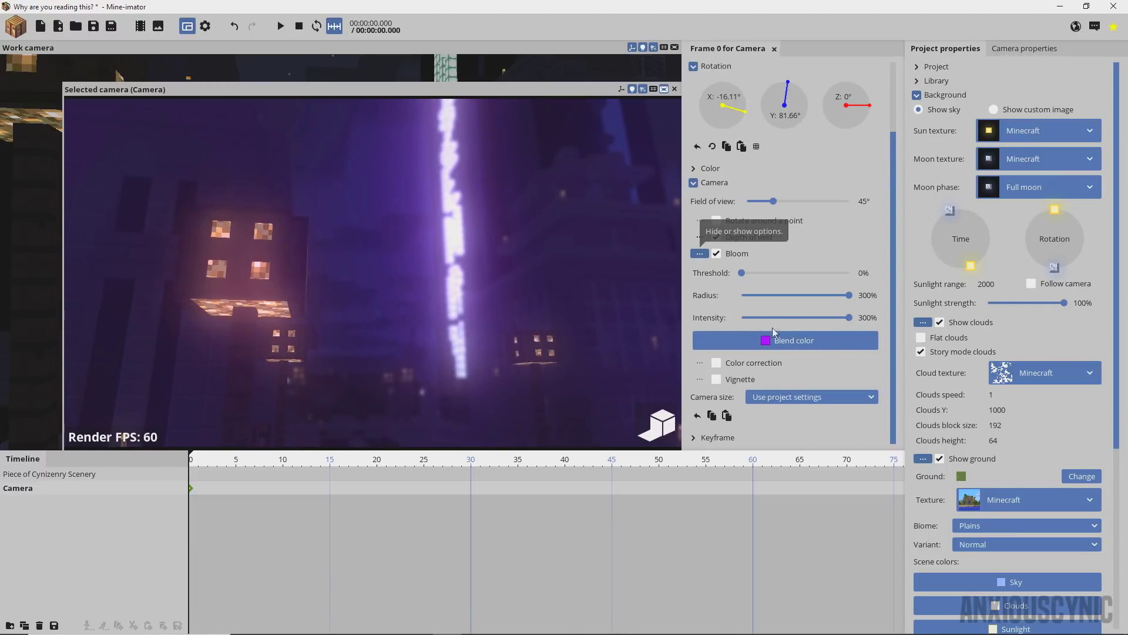
- Enable the camera's color correction and try out its adjustments, resetting contrast to 0% and saturation to 100%
click(700, 255)
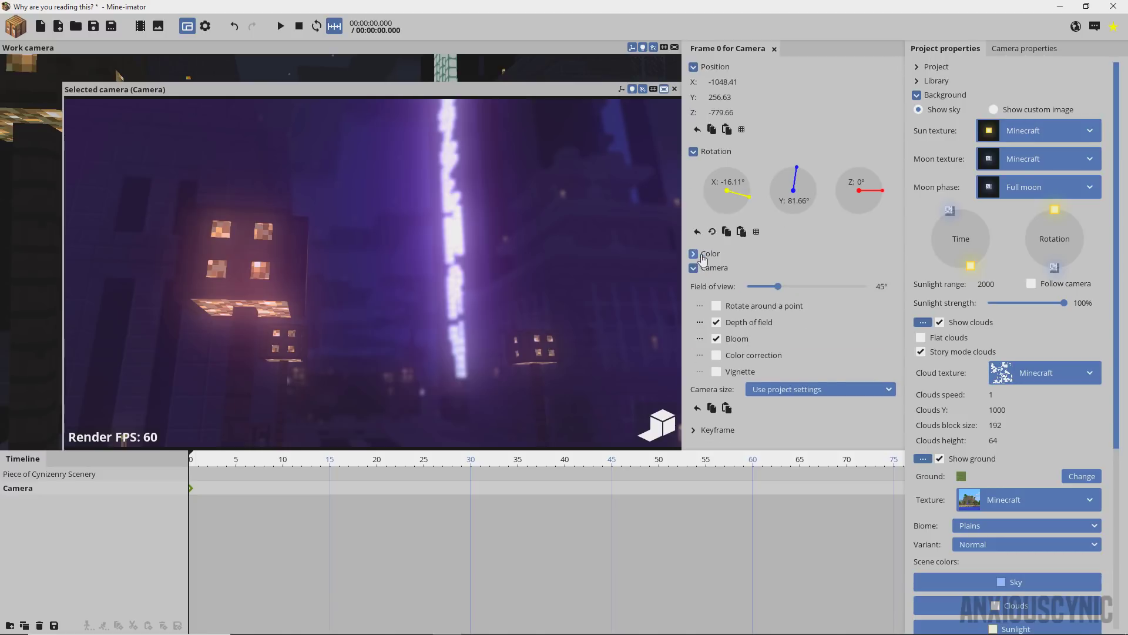
click(717, 356)
scroll(897, 400, down, 2)
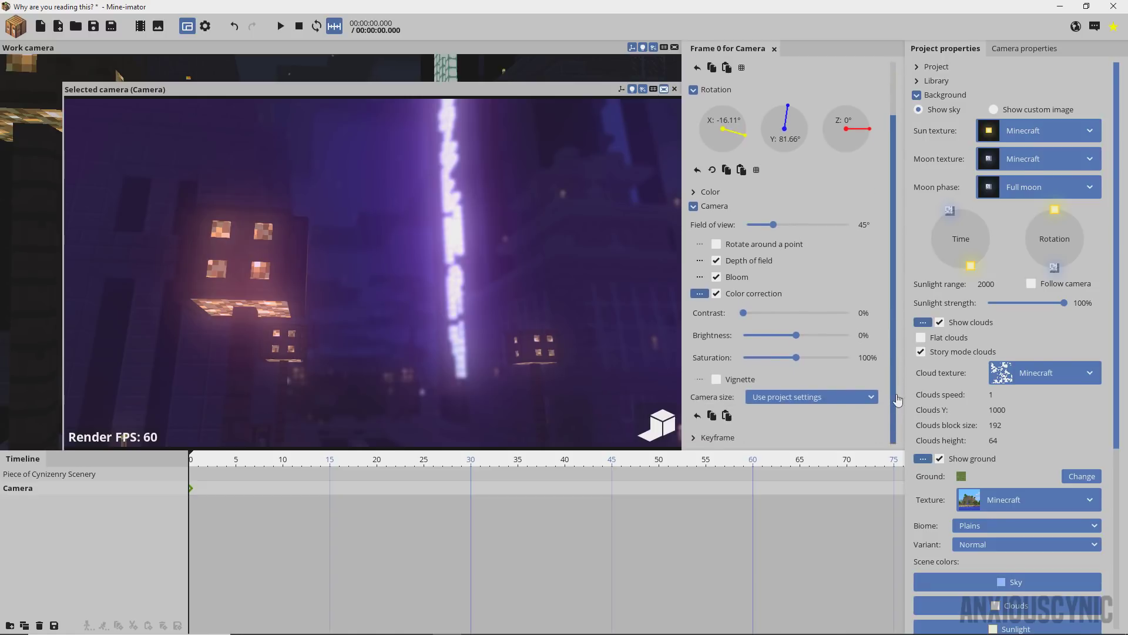
drag(751, 317, 868, 360)
right_click(799, 363)
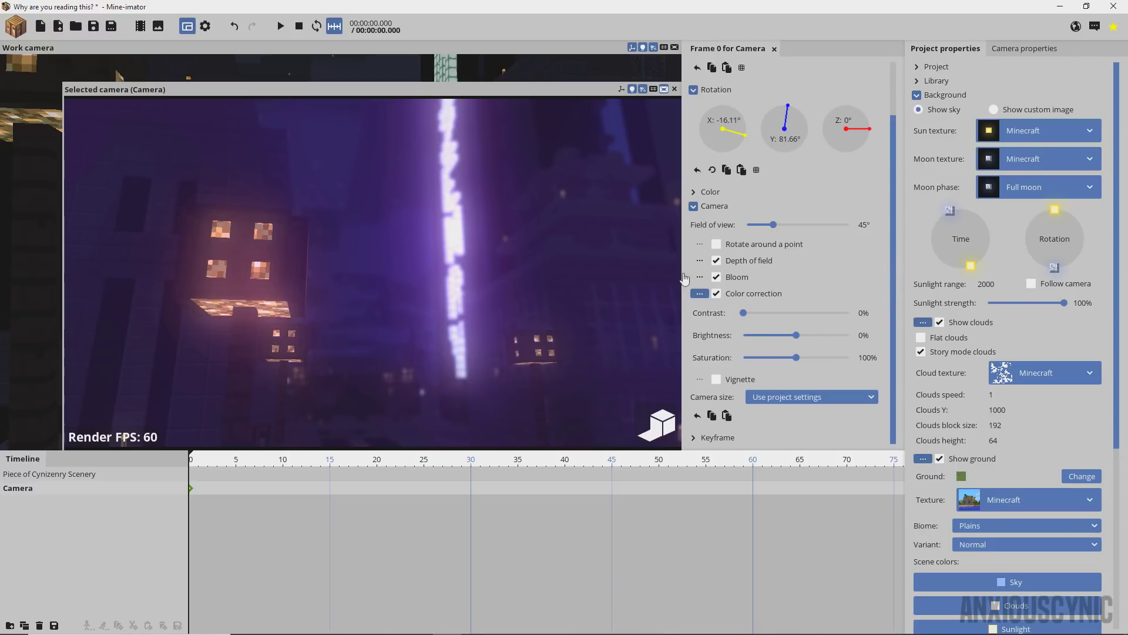
right_drag(468, 253, 468, 254)
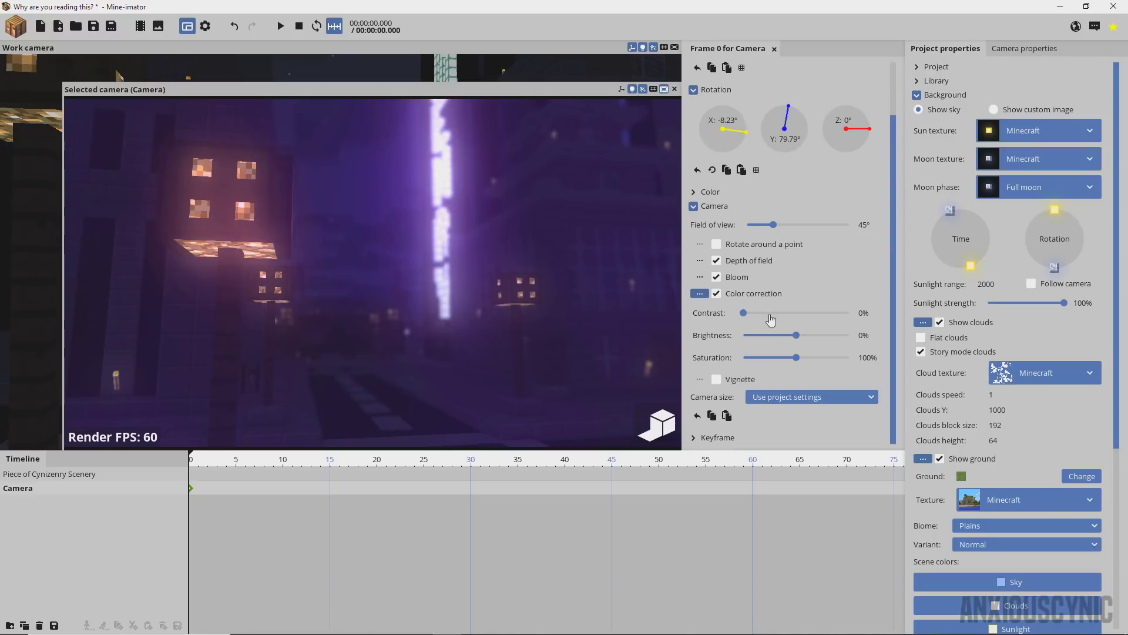
click(703, 297)
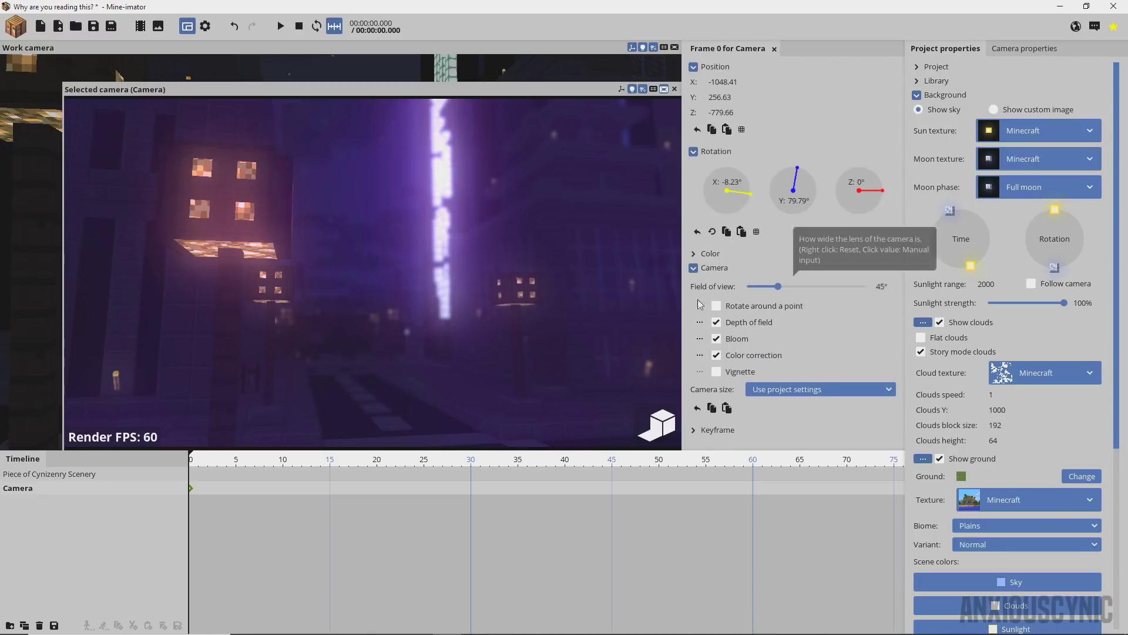
- Enable the camera's vignette and view it in a daytime scene with bloom turned off
click(717, 377)
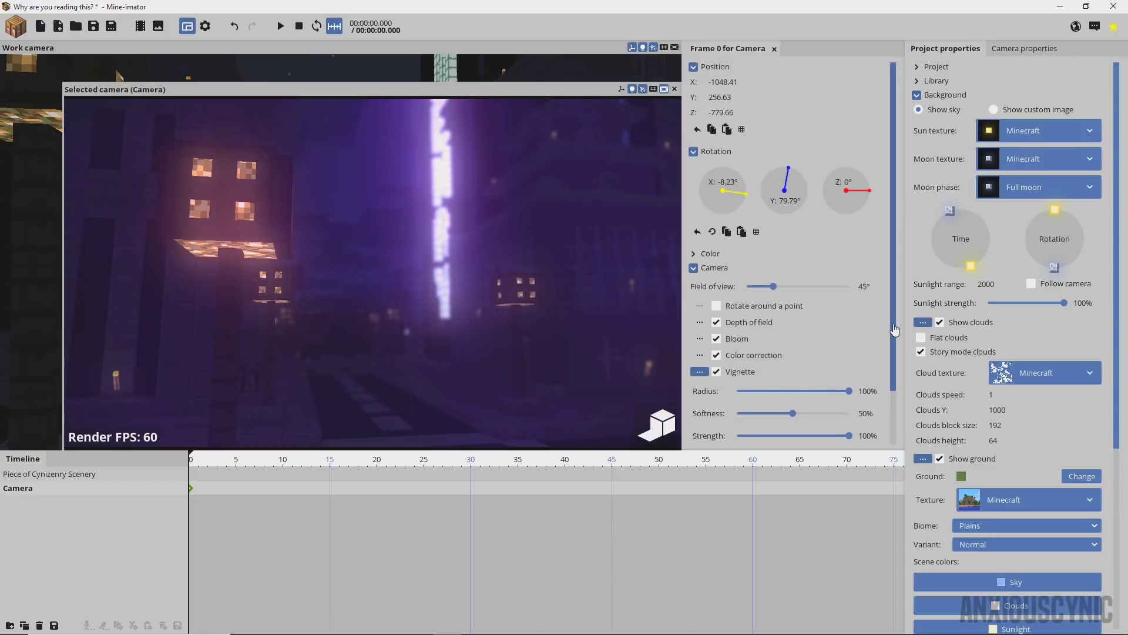
scroll(901, 391, down, 2)
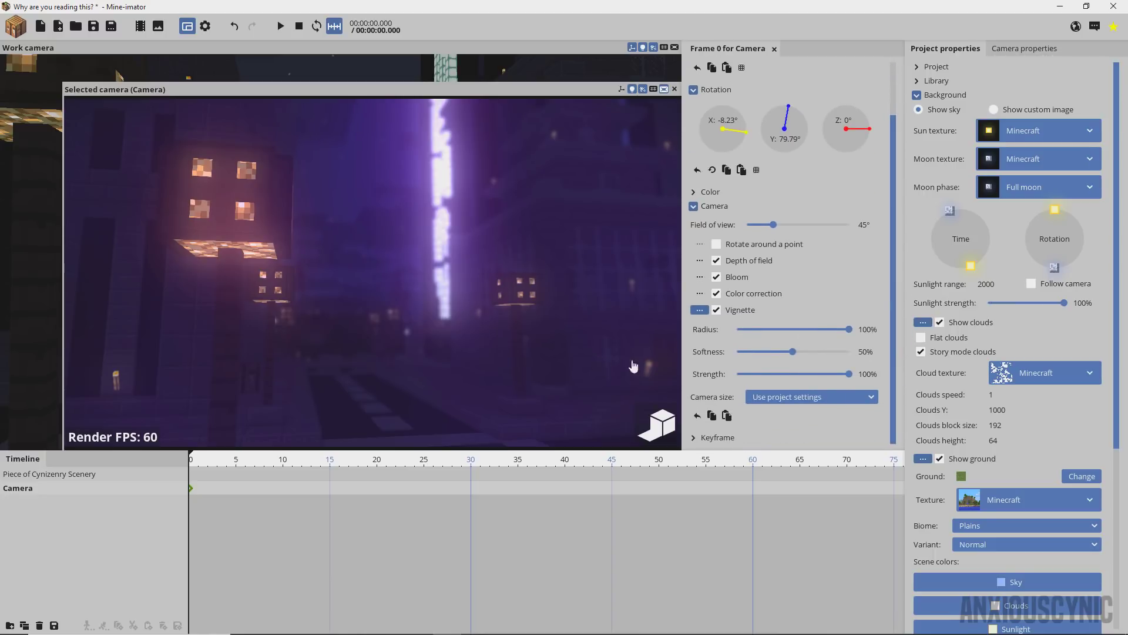
drag(951, 211, 939, 279)
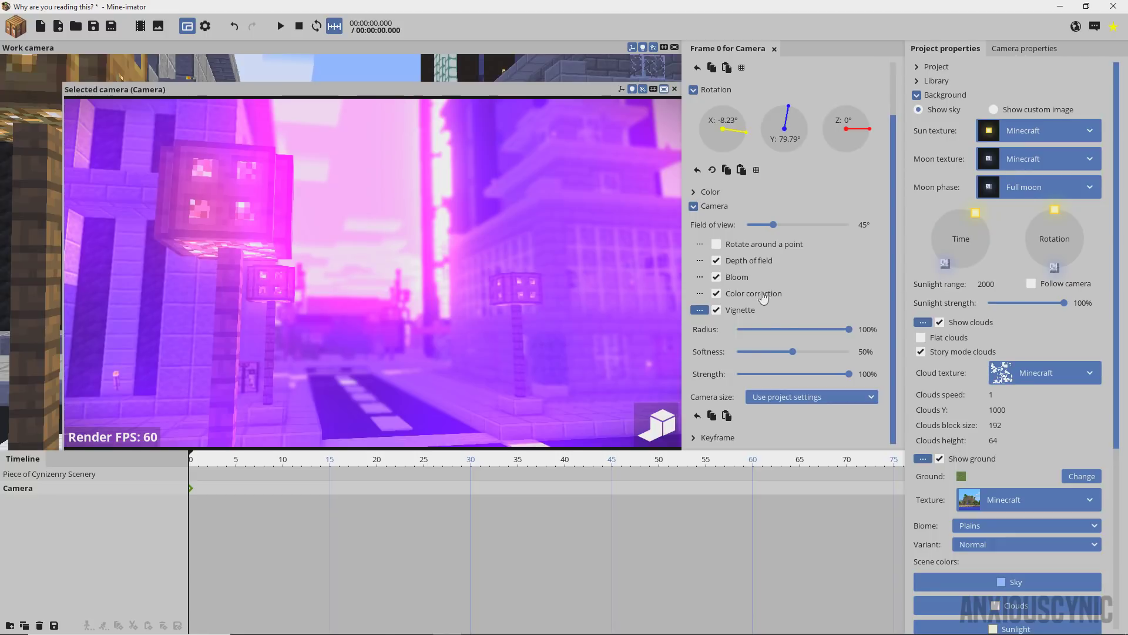
click(716, 277)
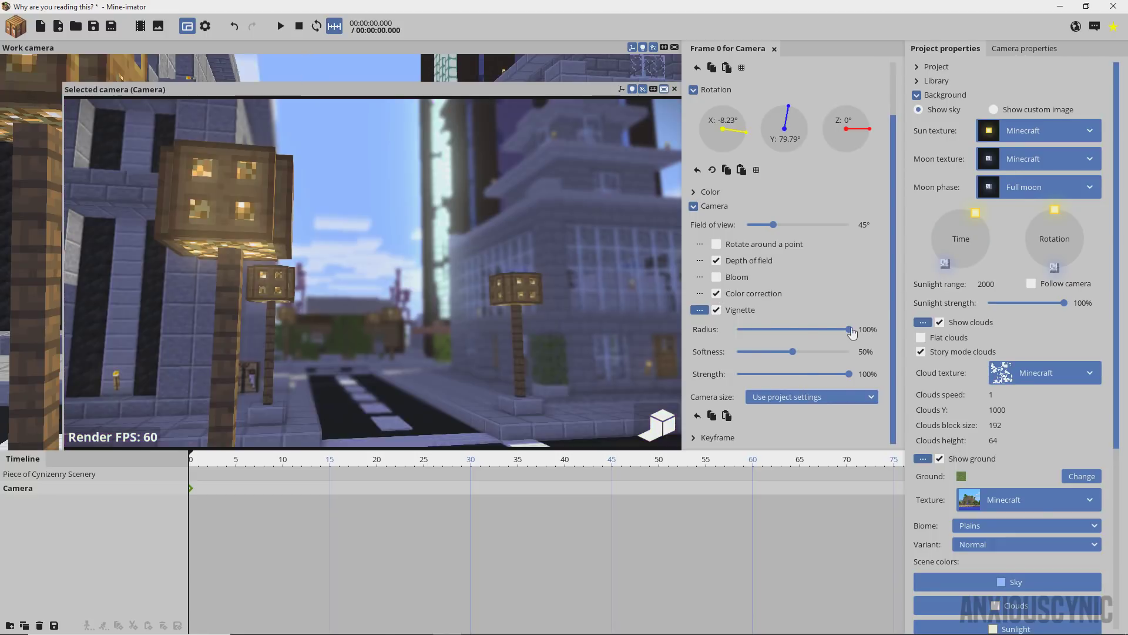
- Switch the vignette off and back on while aiming the camera at the sun and clouds to compare the effect
click(717, 311)
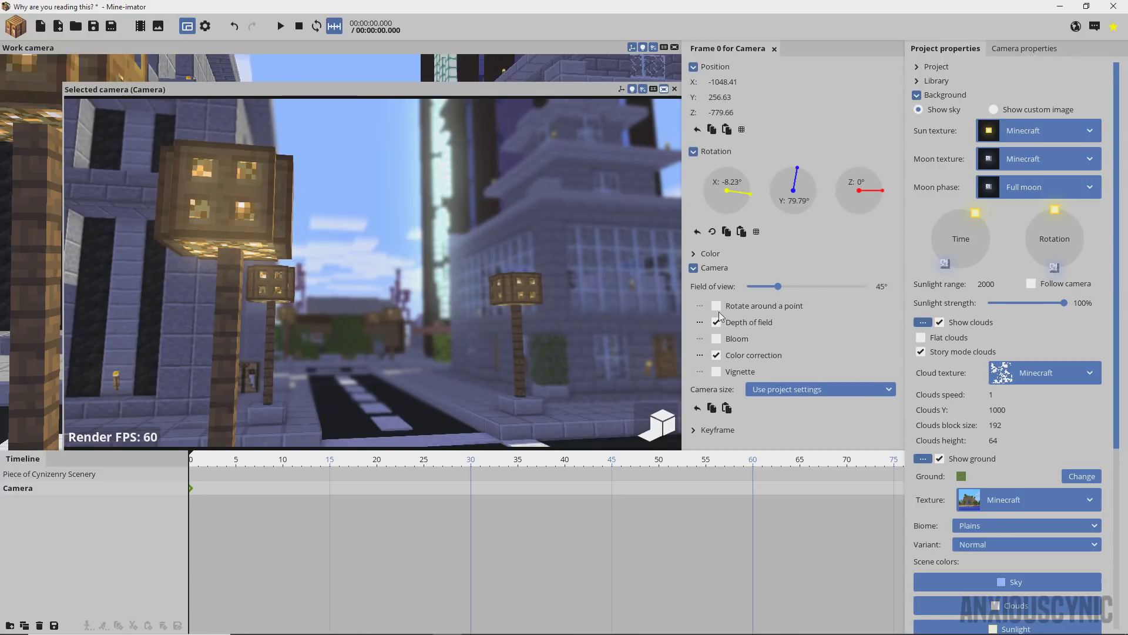
drag(531, 247, 639, 189)
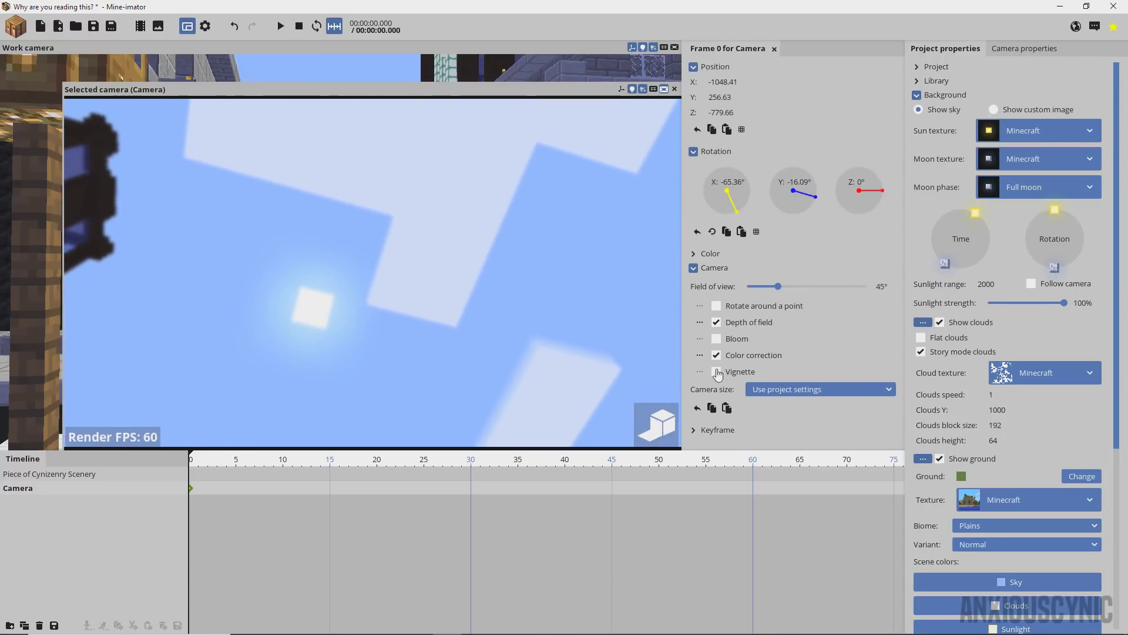
click(717, 372)
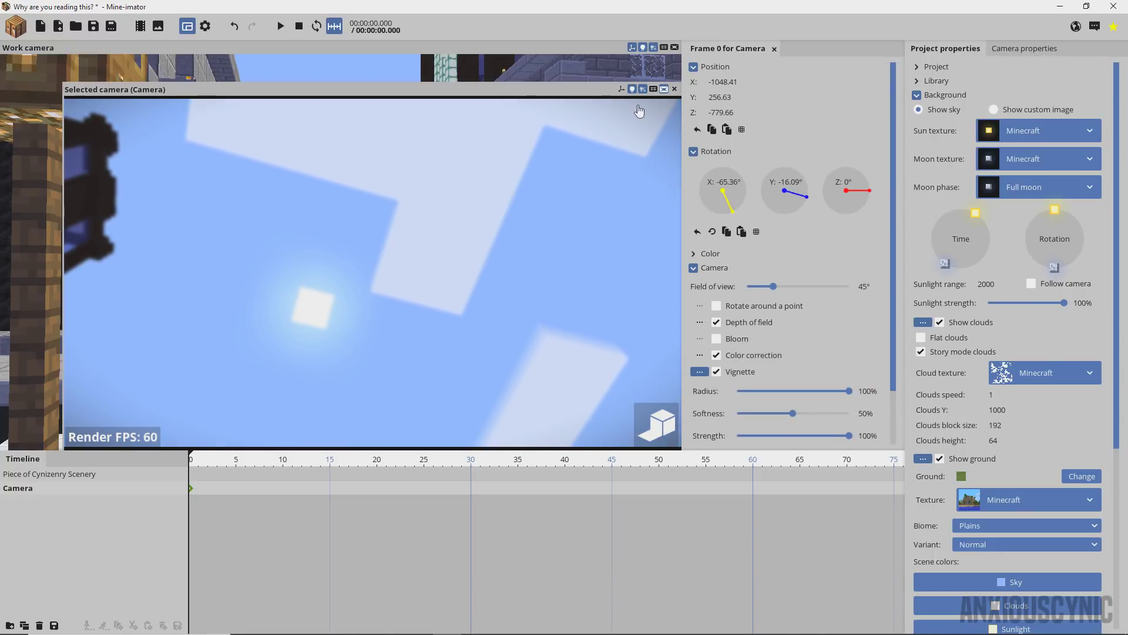
- Try out different vignette radius, softness and strength values against the sky, restoring them to 100%, 50% and 100%
scroll(822, 356, down, 2)
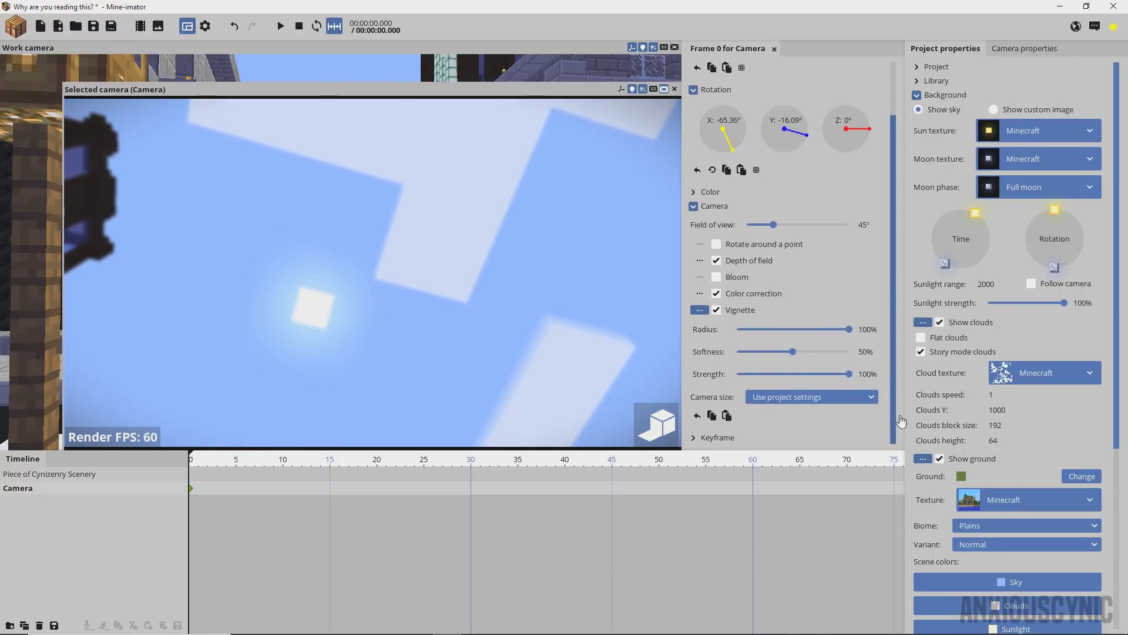
mouse_move(848, 329)
mouse_down()
mouse_move(797, 329)
mouse_move(850, 332)
mouse_up()
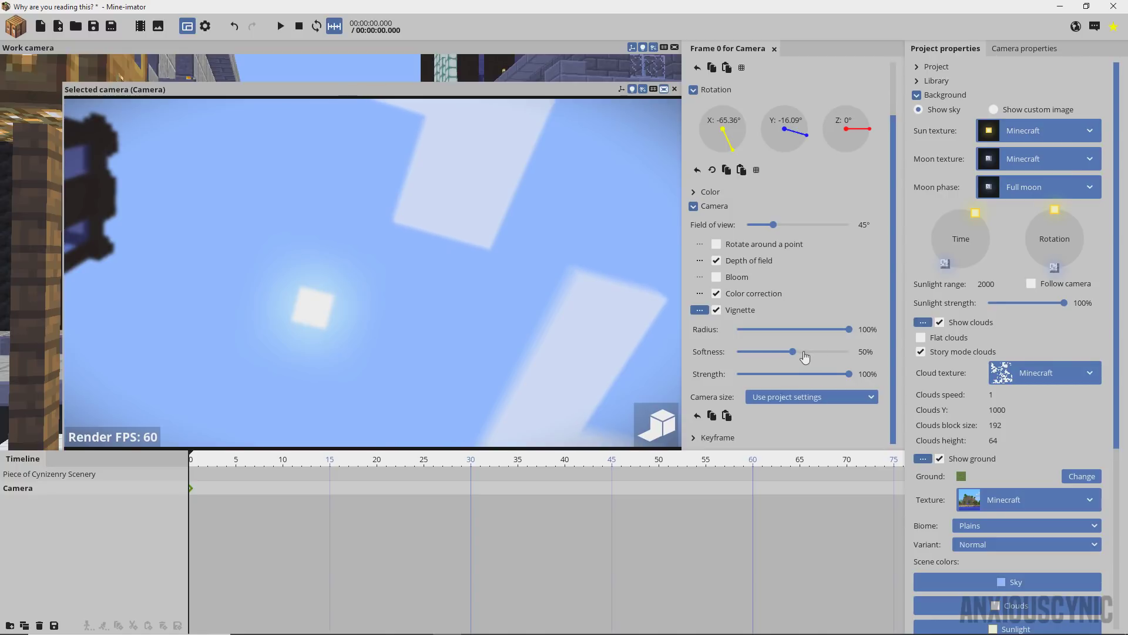
drag(793, 352, 872, 354)
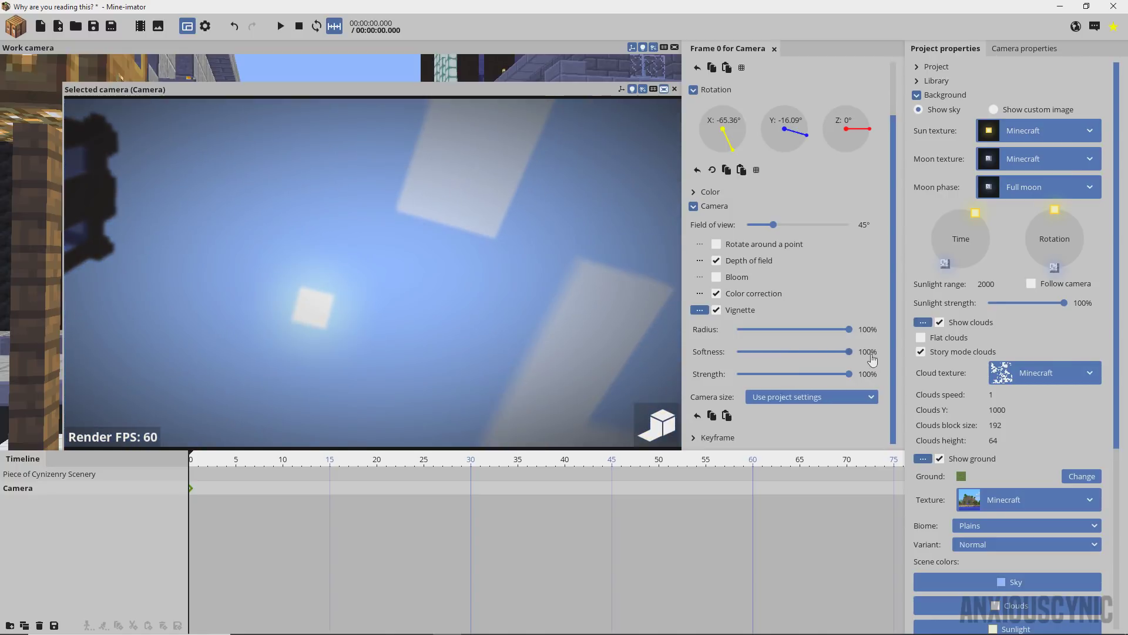
drag(808, 380, 784, 379)
right_click(830, 353)
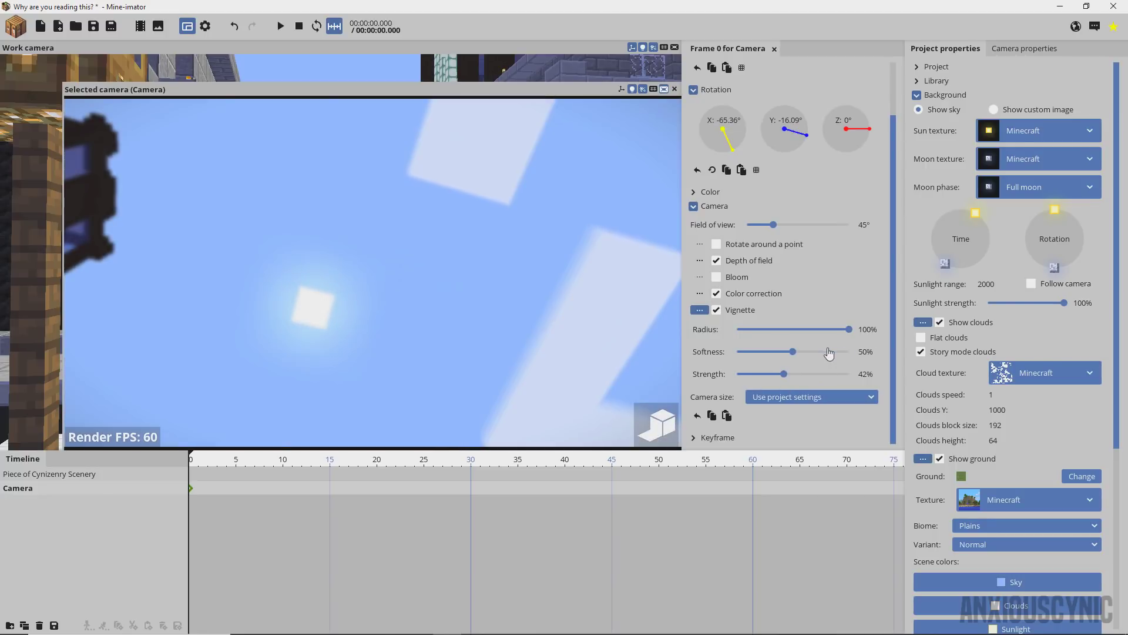
click(827, 354)
drag(847, 332, 786, 330)
drag(784, 374, 849, 329)
- Aim the camera back down at the street lamps and buildings
right_drag(372, 273, 137, 477)
right_drag(277, 176, 281, 204)
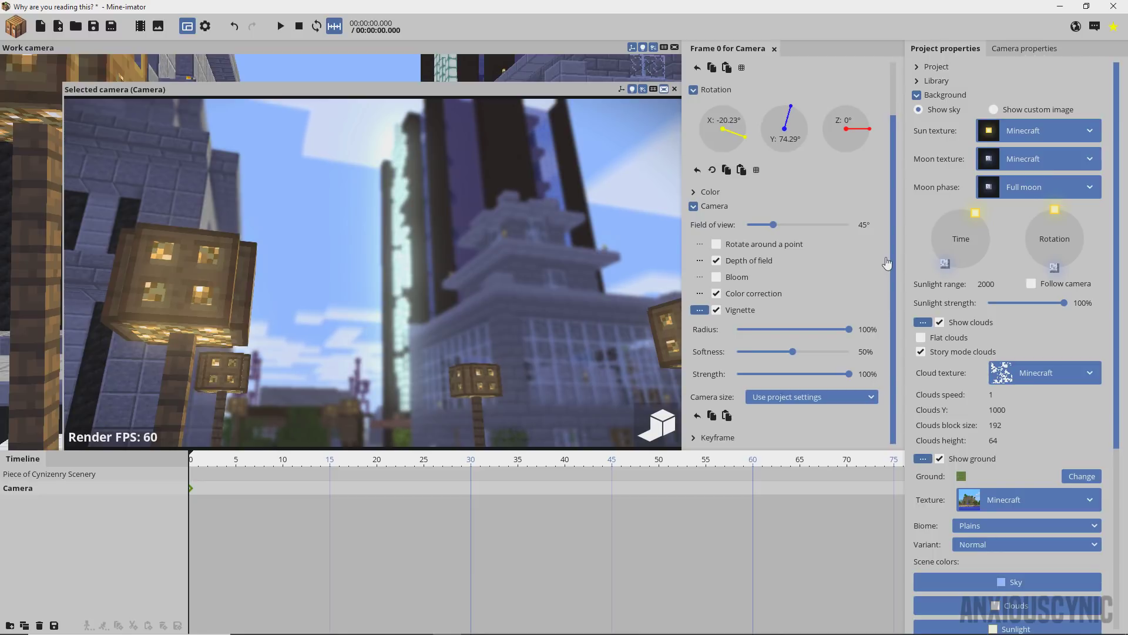
mouse_move(600, 231)
right_down()
mouse_move(590, 237)
mouse_move(602, 229)
right_up()
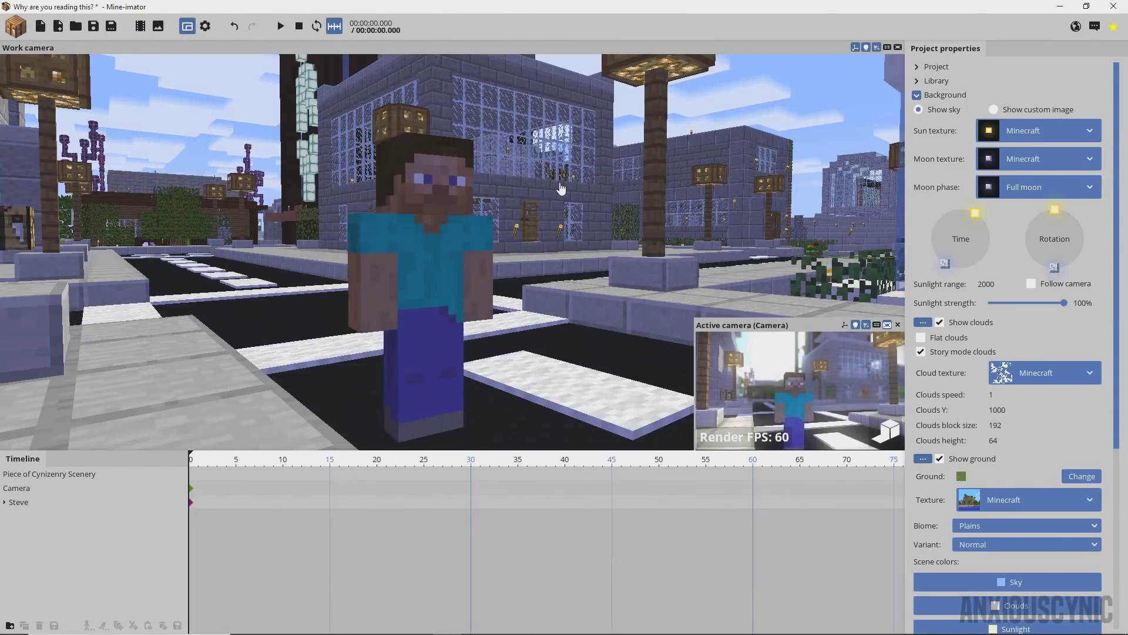
- Expand Steve's body parts in the timeline, select his right arm and bend the forearm forward
click(20, 505)
click(247, 266)
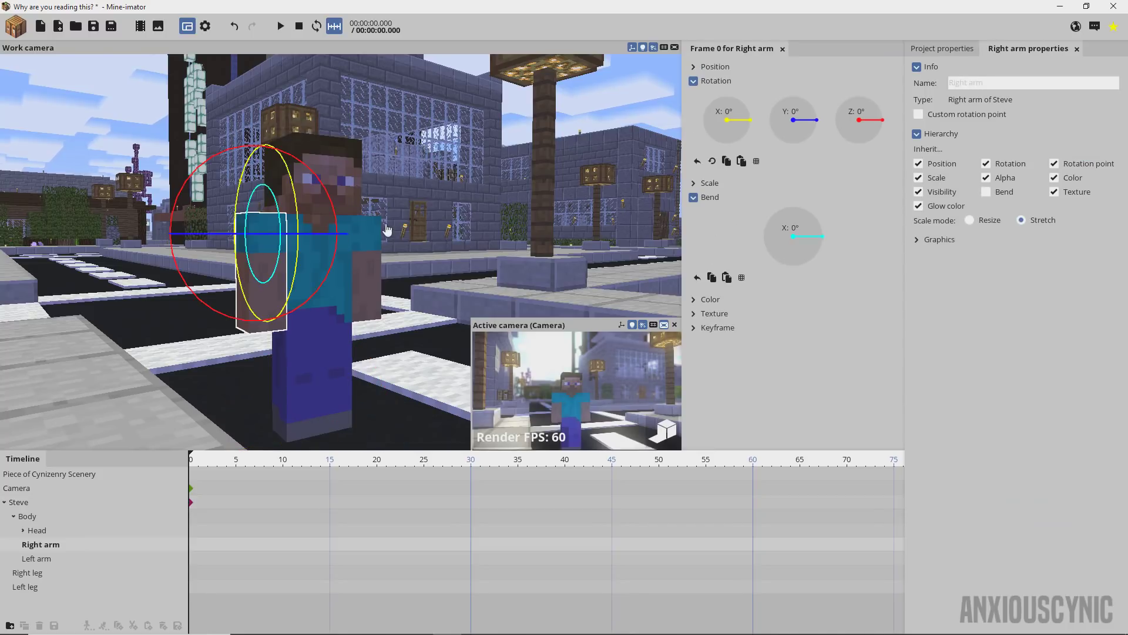
drag(391, 230, 365, 231)
drag(298, 204, 233, 193)
- Open the graphics settings and change the arm and leg bending style to Blocky
click(206, 26)
click(206, 26)
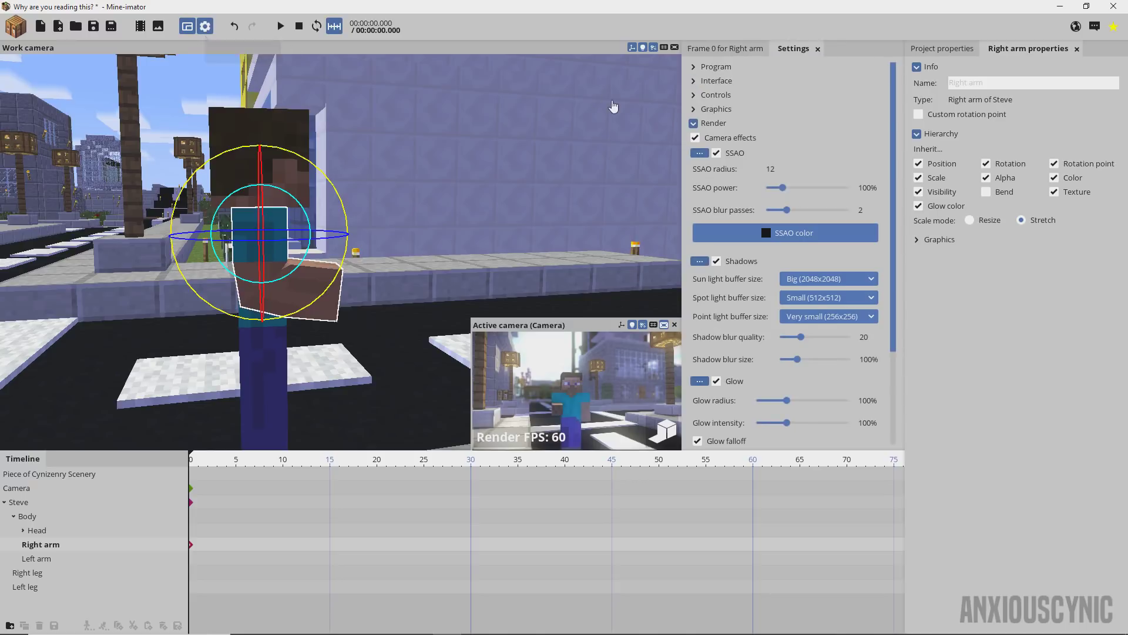
click(712, 124)
click(712, 110)
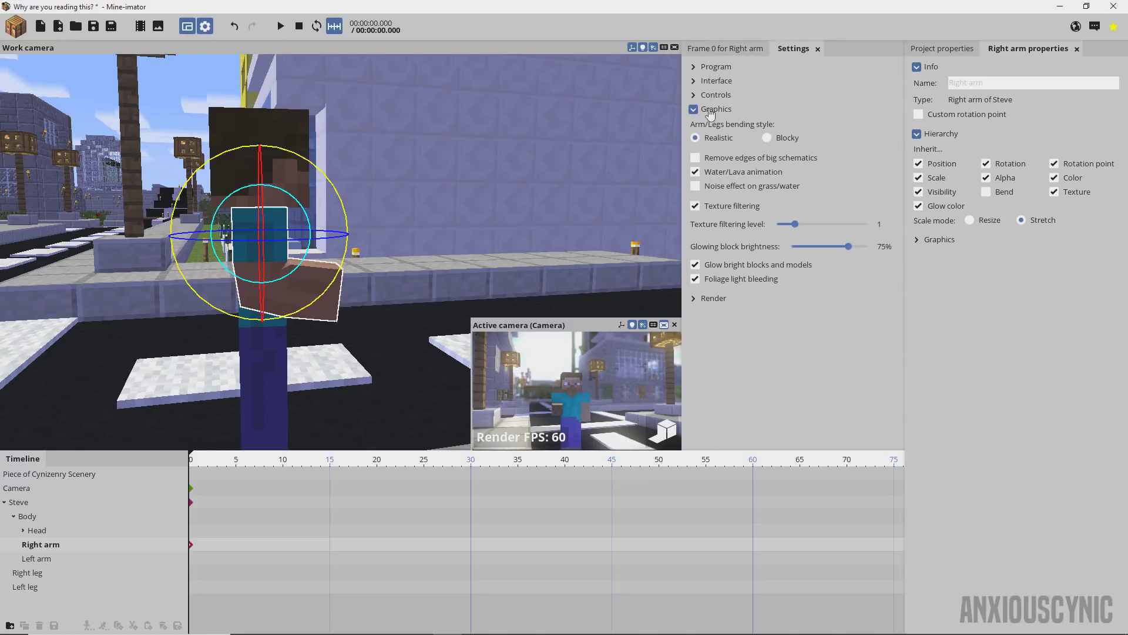
click(776, 139)
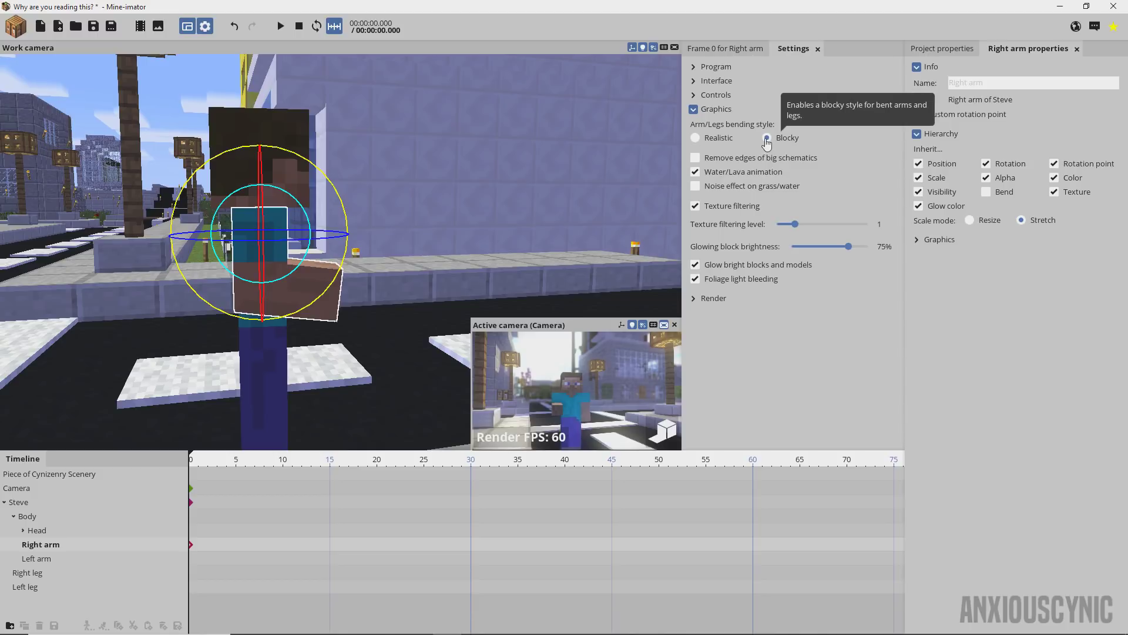
- Compare the bent arm up close by switching the bending style to Realistic and back to Blocky
scroll(406, 271, up, 4)
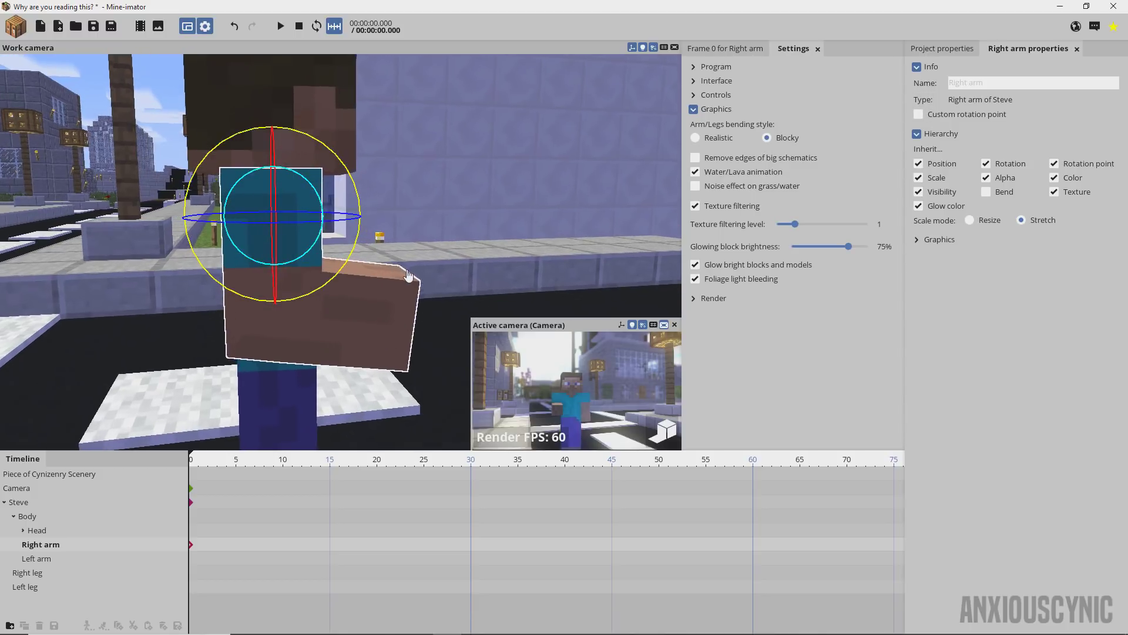
drag(408, 271, 424, 237)
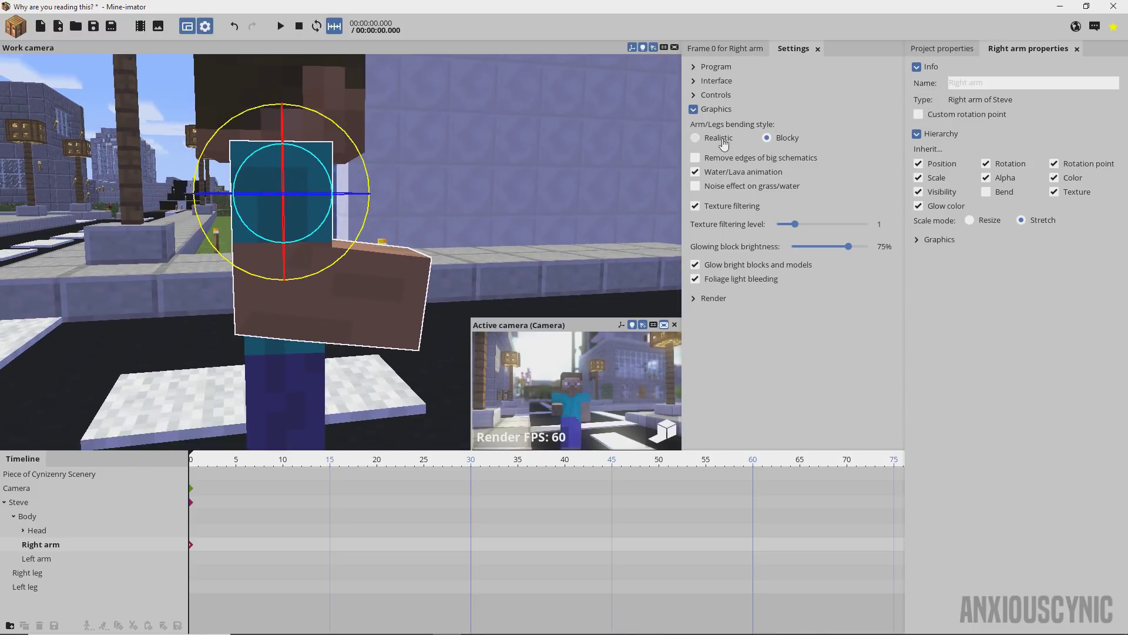
click(722, 141)
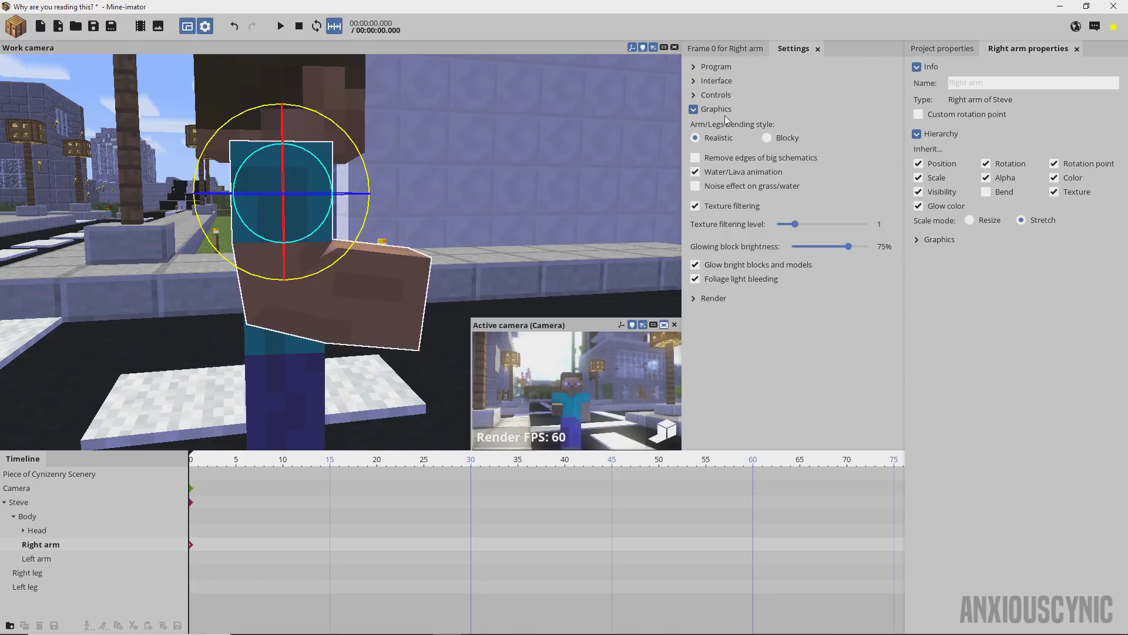
click(767, 143)
drag(473, 197, 264, 221)
right_drag(557, 183, 558, 183)
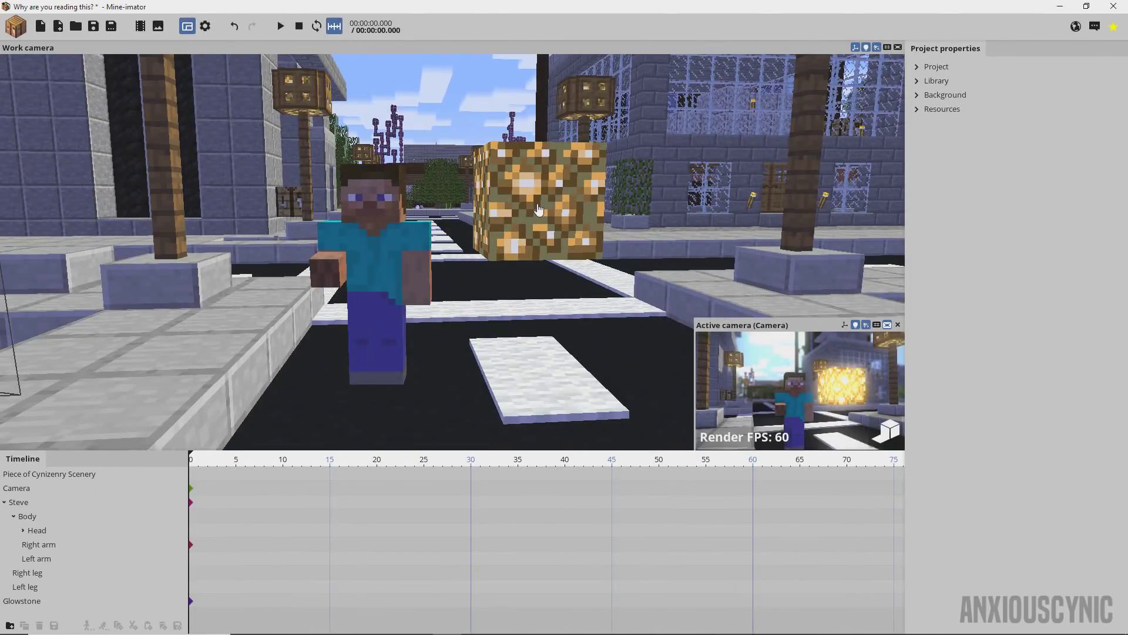
- Select the Glowstone block floating beside Steve
click(528, 199)
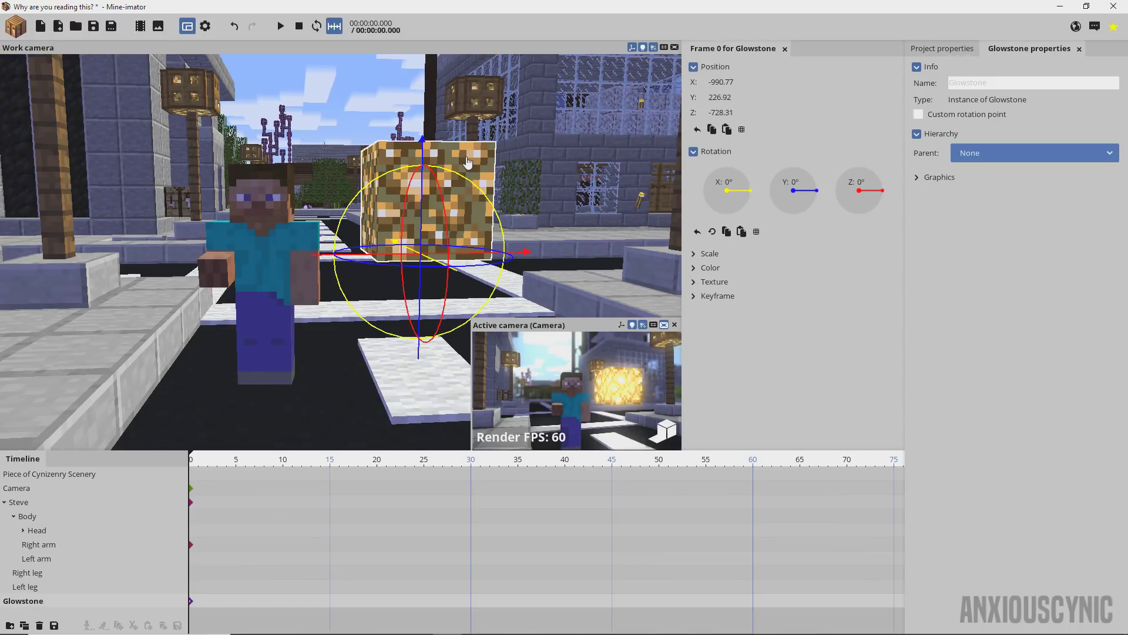
click(497, 222)
click(429, 175)
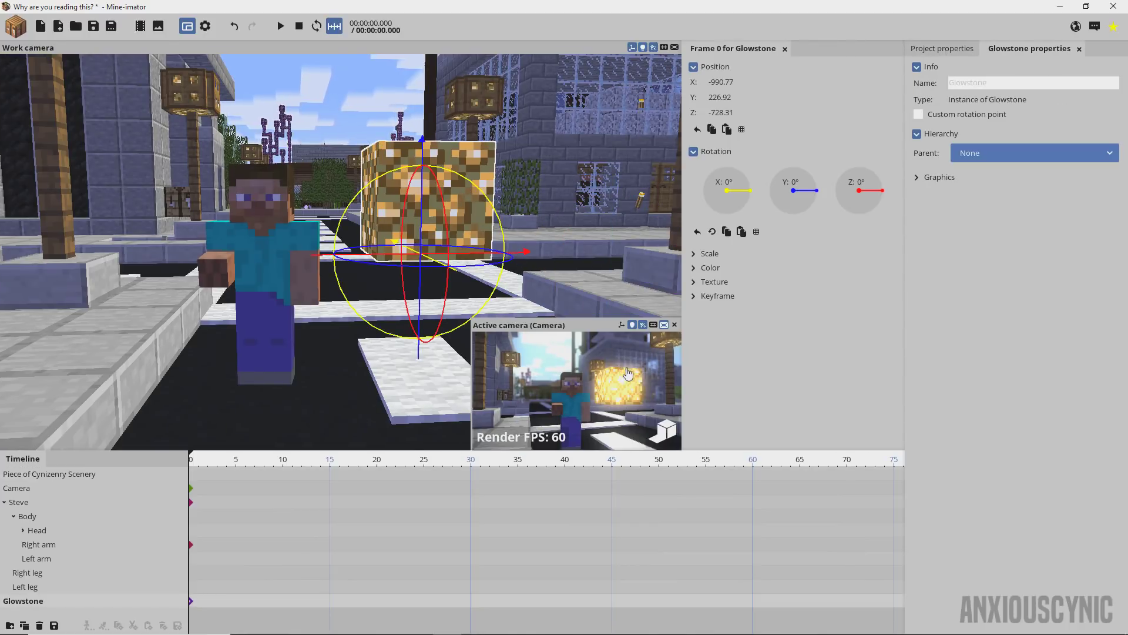
- In the Glowstone's graphics properties, enable Glow and Only render glow
click(934, 180)
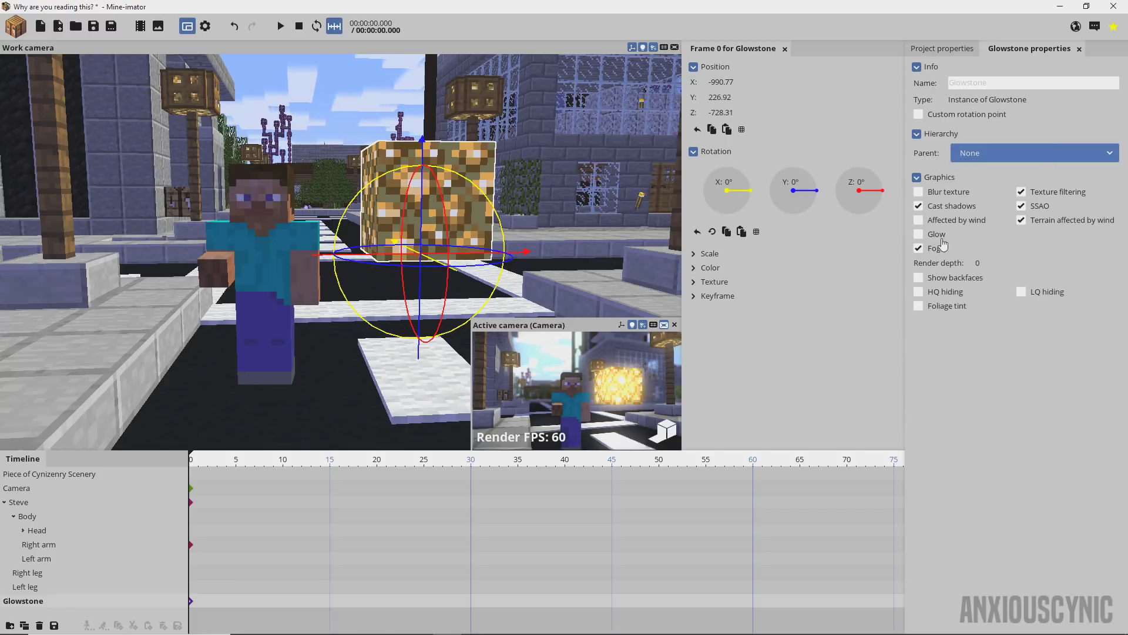
click(919, 234)
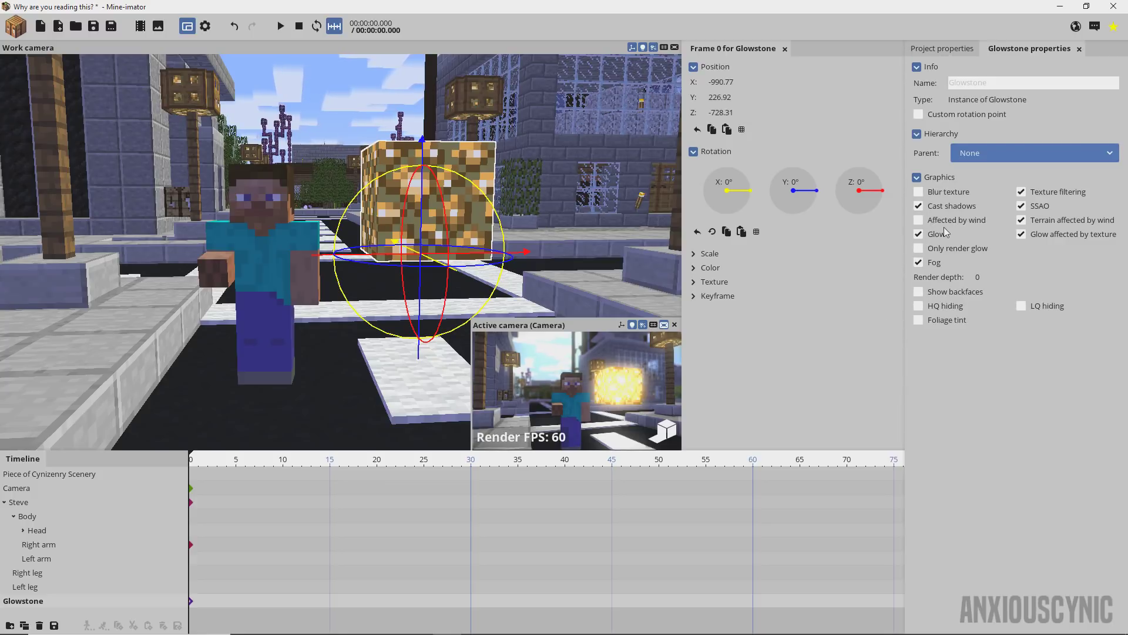
click(919, 249)
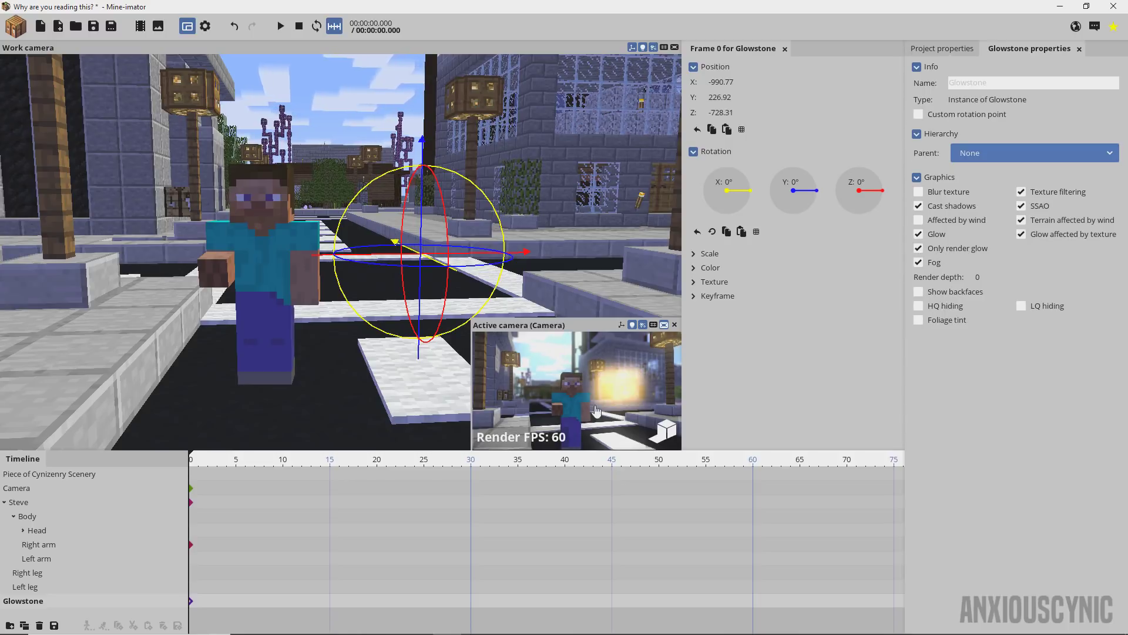
- Examine the glow-only Glowstone in the work view and in a temporarily enlarged active camera preview
mouse_move(572, 234)
mouse_down()
mouse_move(594, 221)
mouse_move(576, 226)
mouse_up()
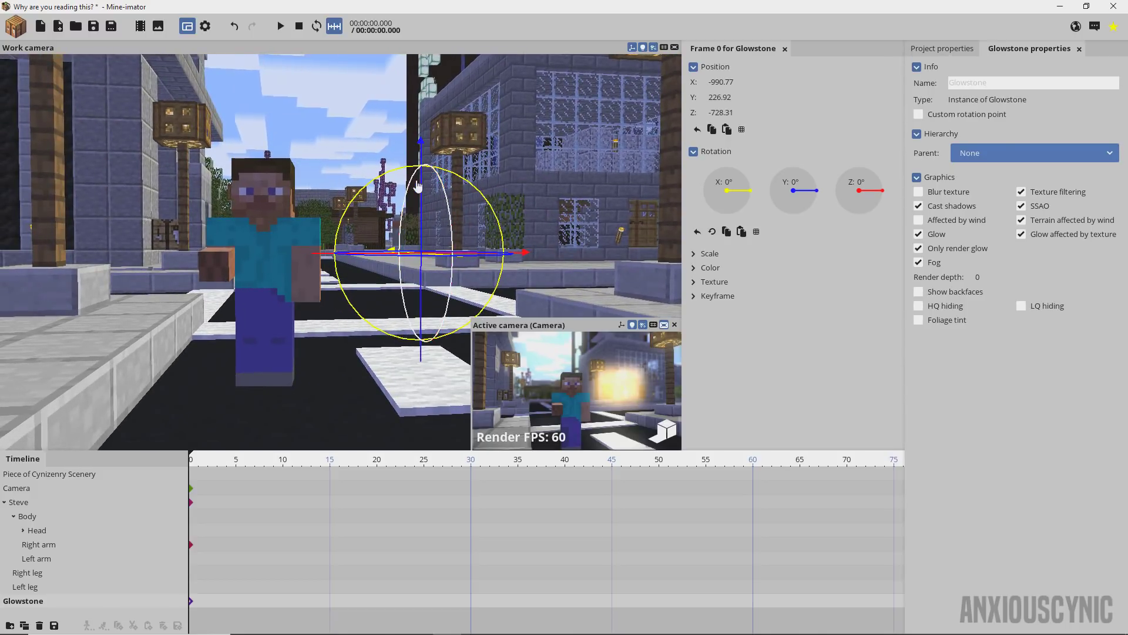
click(643, 49)
click(642, 49)
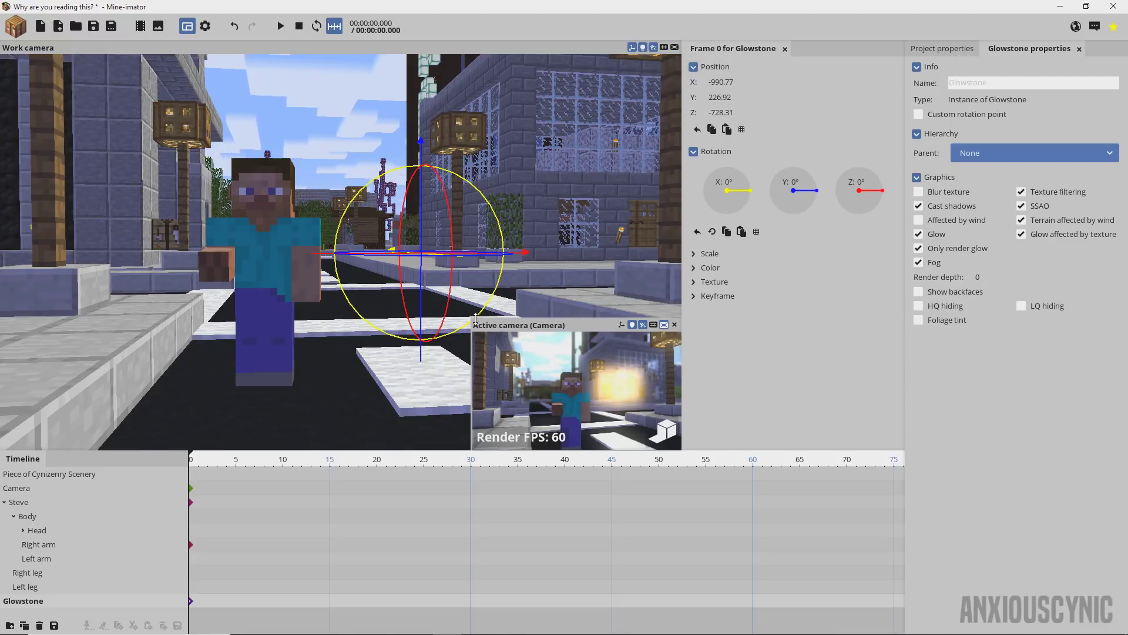
drag(476, 318, 212, 154)
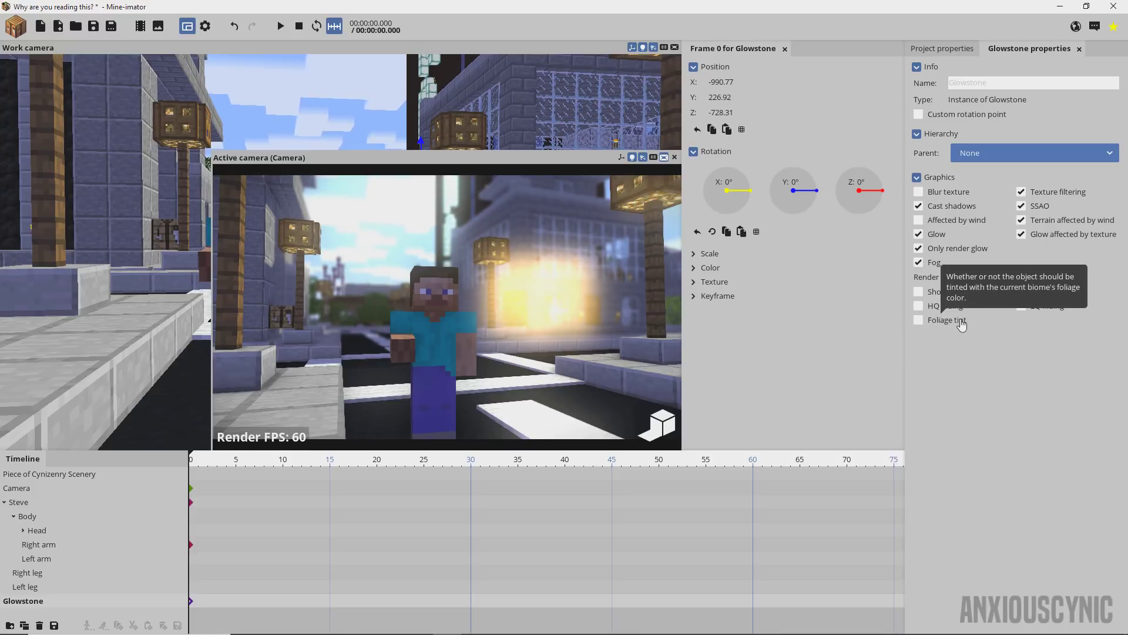
drag(213, 151, 473, 321)
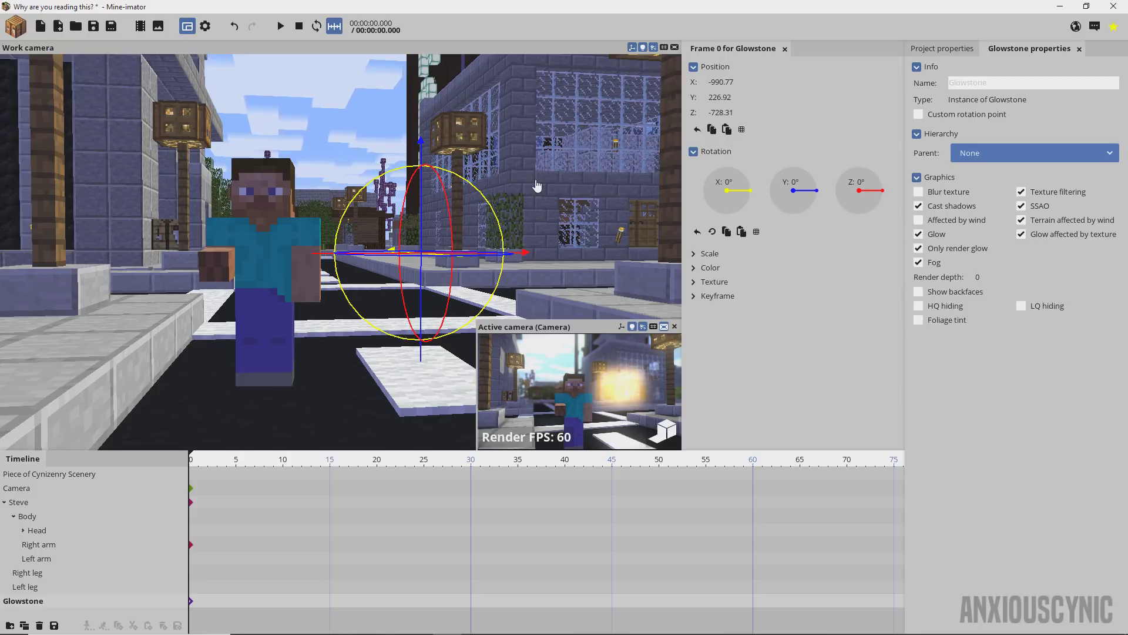
right_drag(537, 186, 508, 233)
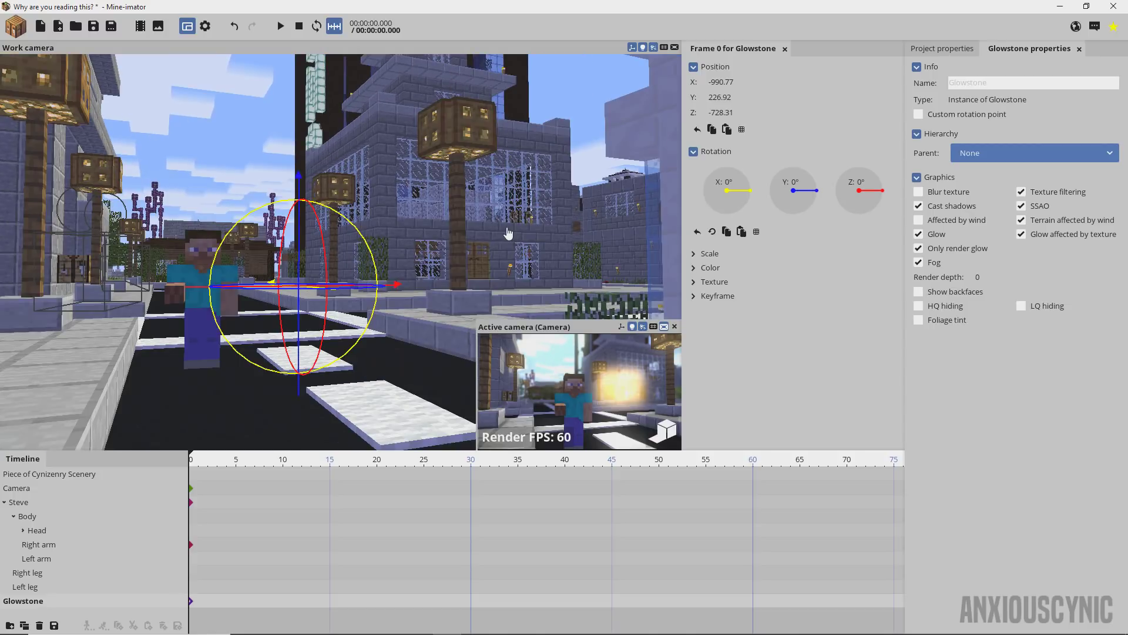